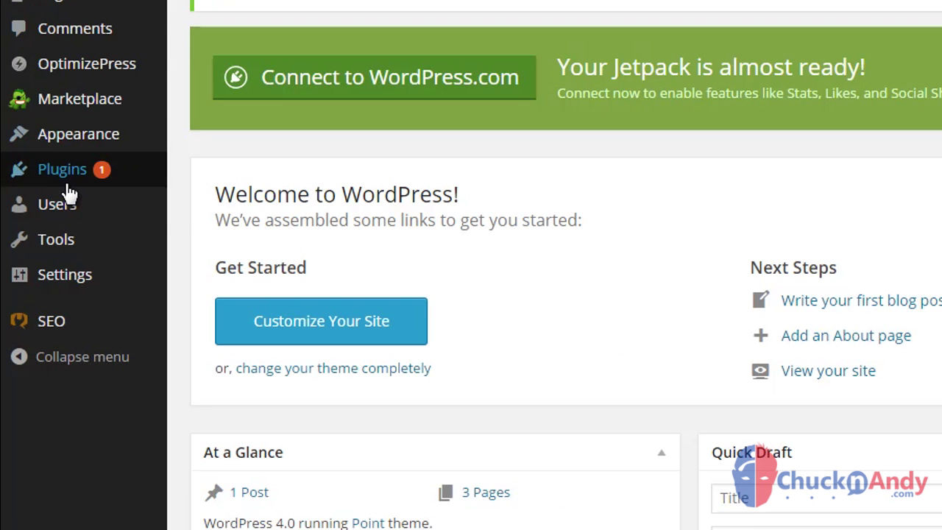
Upload and install the wp-epicsqueeze-pro-1.7.3 plugin archive on the WordPress site and activate it
mouse_move(32, 263)
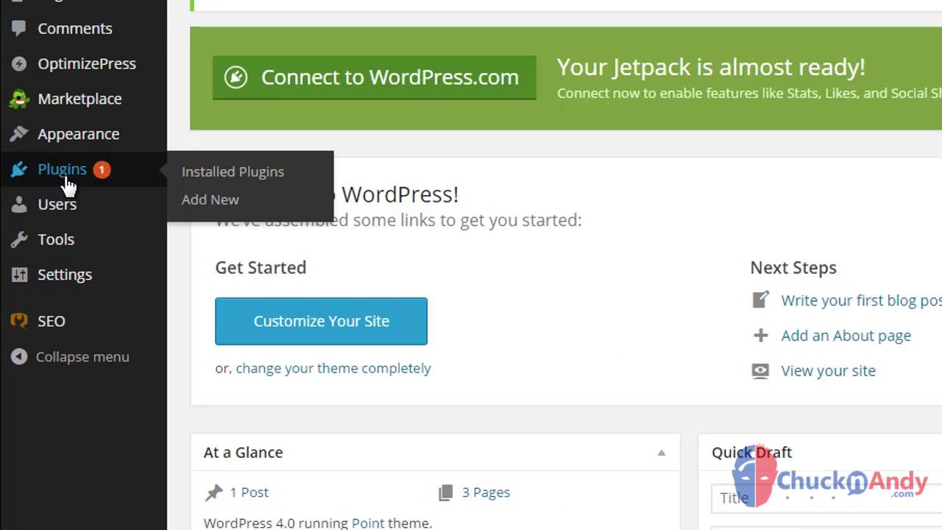
left_click(212, 200)
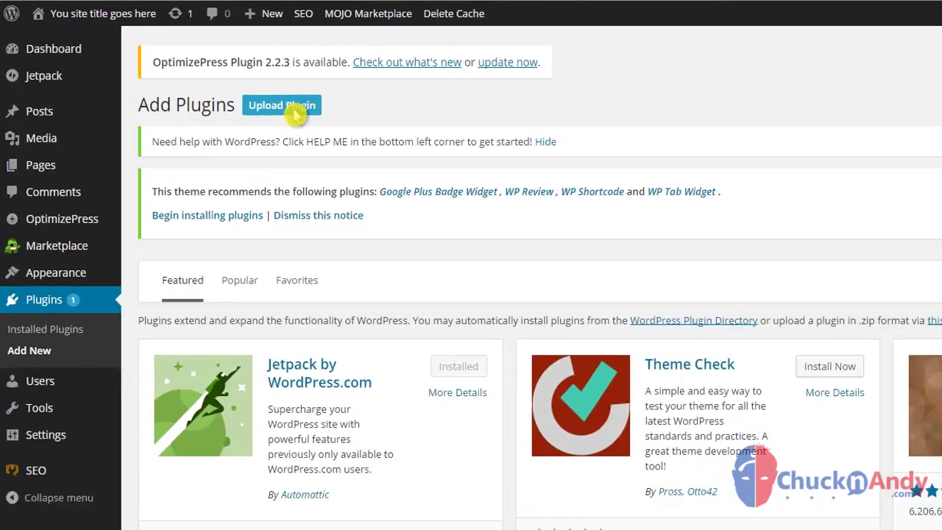
left_click(418, 153)
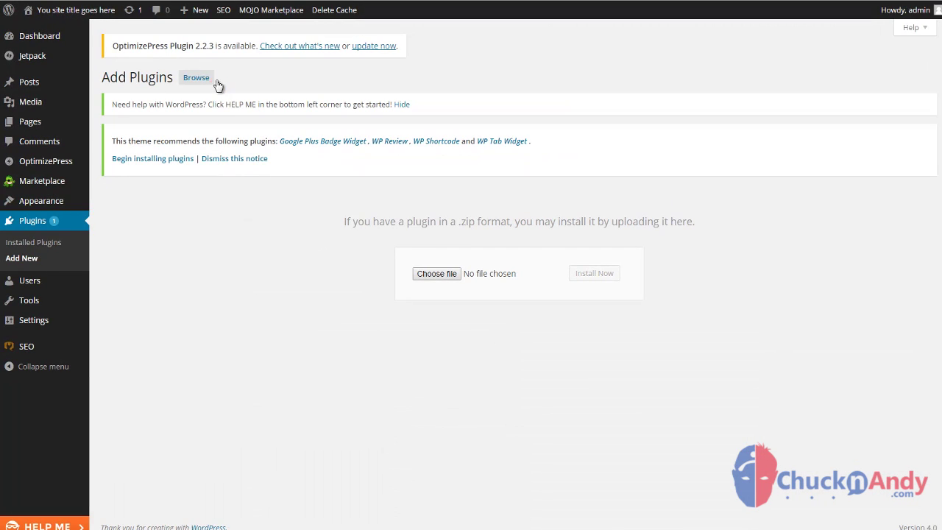
left_click(437, 274)
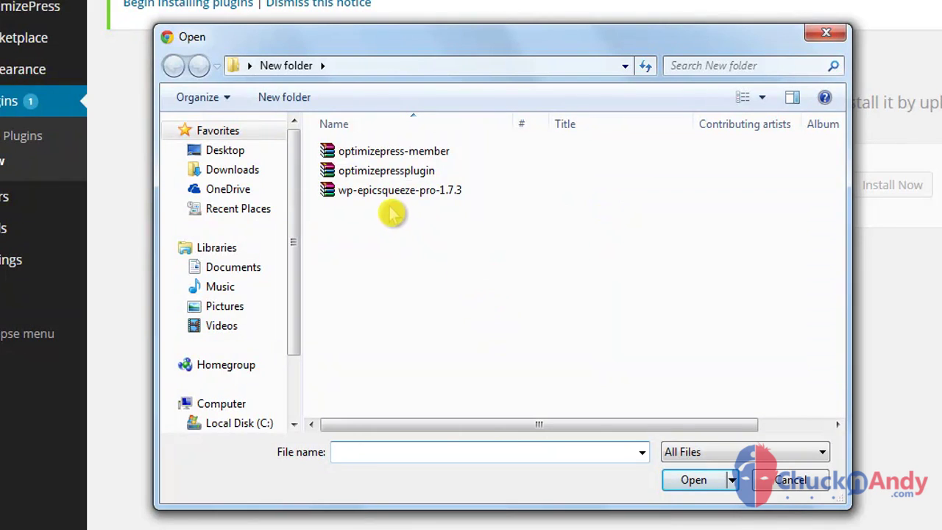
left_click(394, 191)
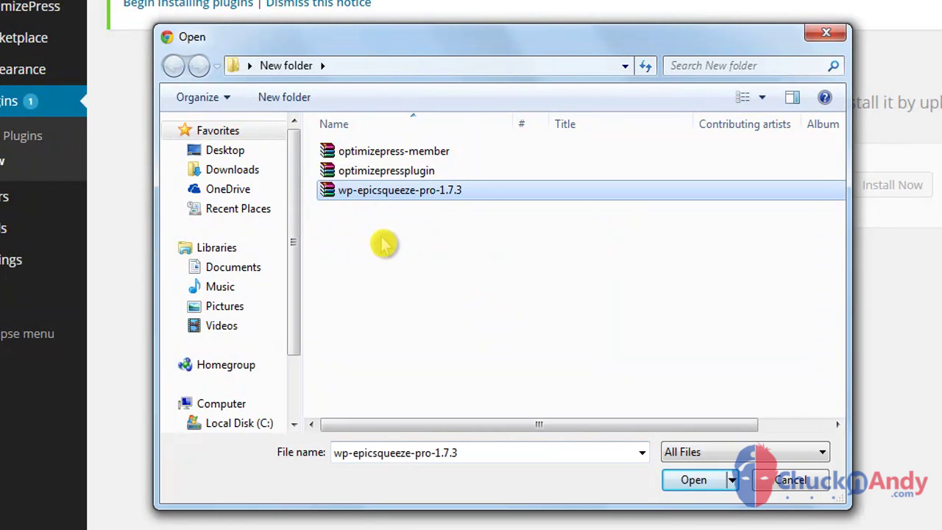
left_click(686, 479)
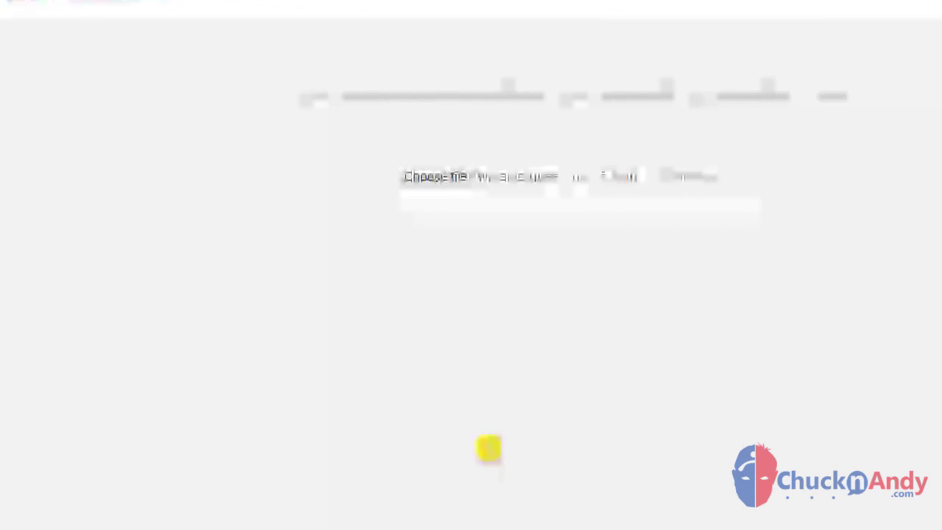
left_click(570, 174)
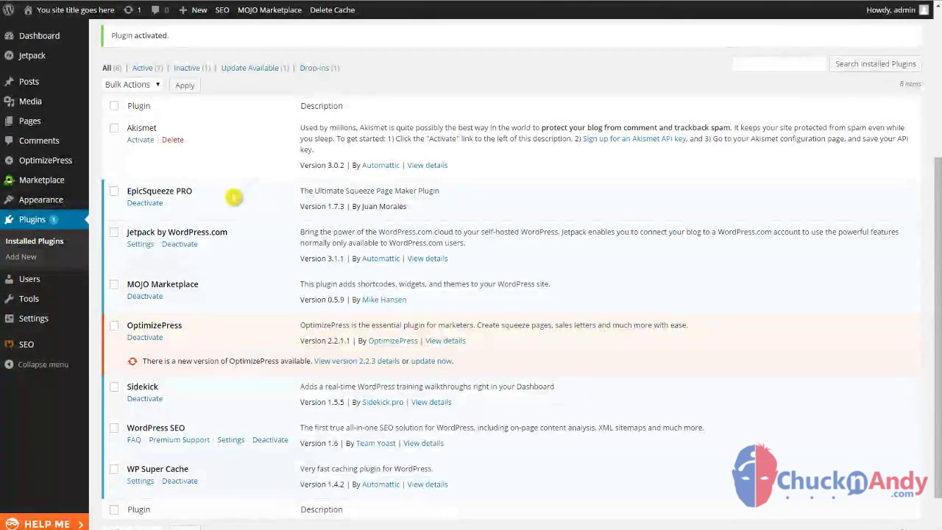
Copy the license key from the EpicSqueeze purchase page and paste it into the License Key field of the EpicSqueeze settings
mouse_move(63, 323)
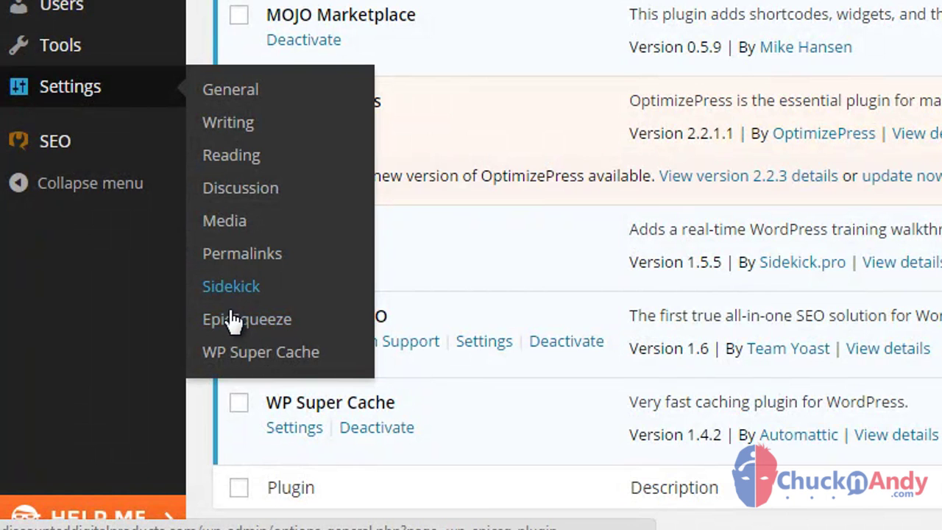
left_click(248, 331)
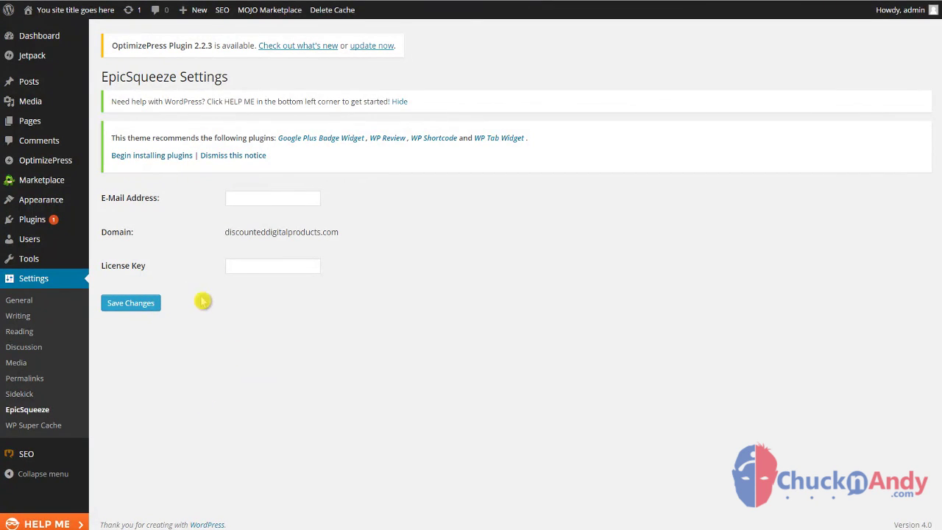
left_click(221, 1)
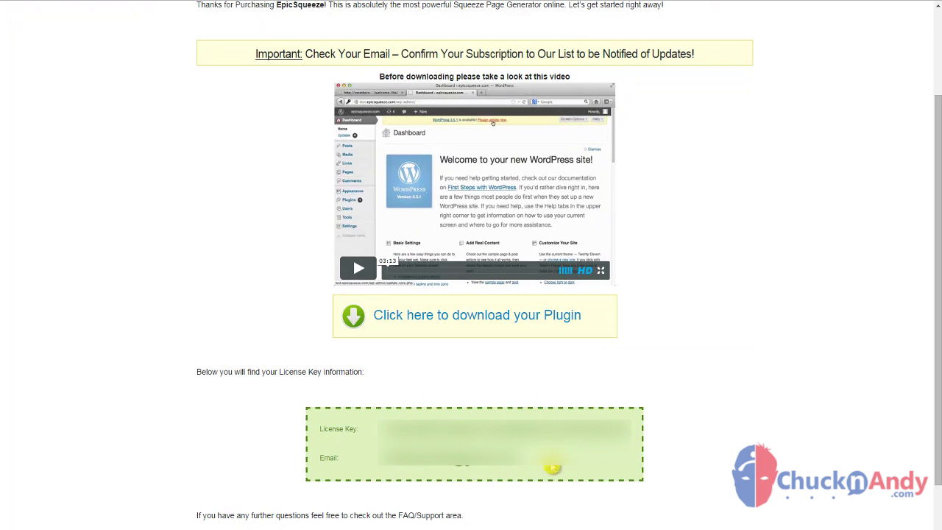
left_click_drag(631, 429, 384, 430)
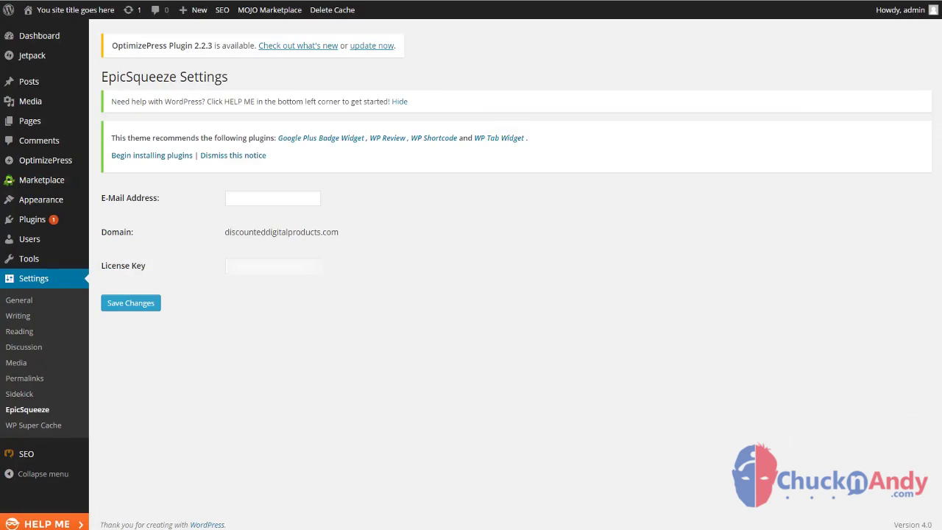
left_click(272, 265)
right_click(266, 266)
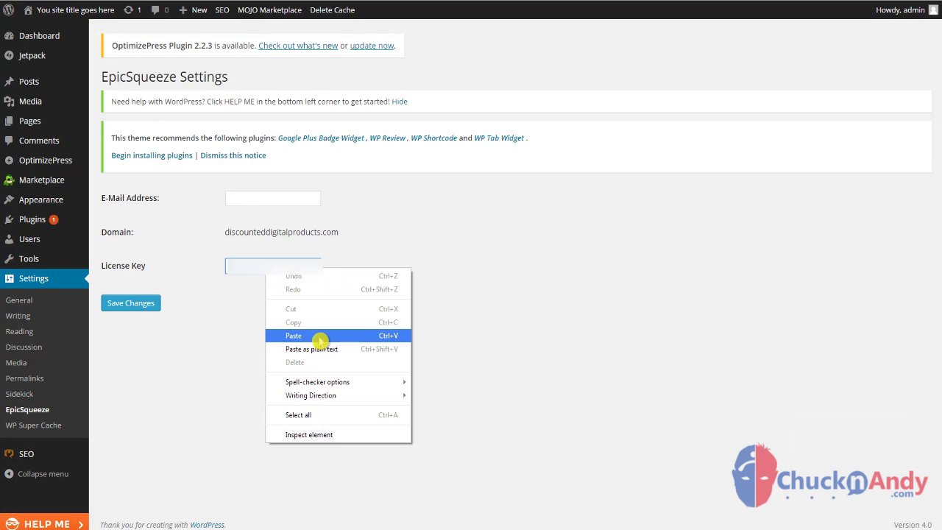
left_click(318, 390)
Copy the registered e-mail address from the purchase page into the EpicSqueeze settings and save the changes
left_click(260, 200)
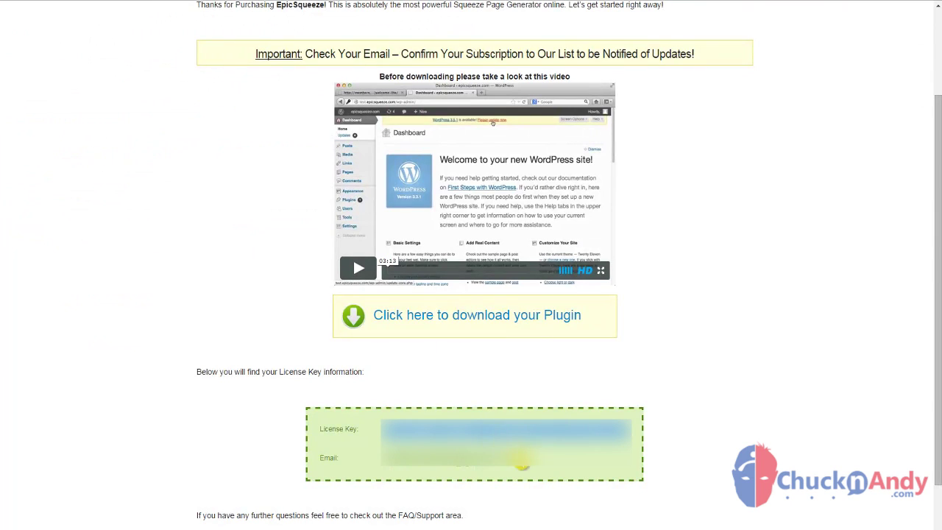
left_click_drag(522, 462, 382, 460)
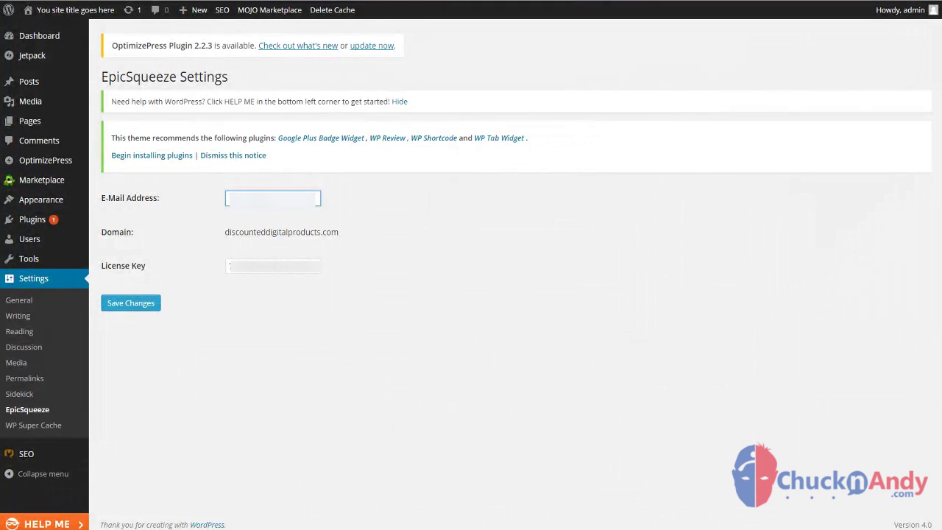
key("ctrl+v")
left_click(143, 310)
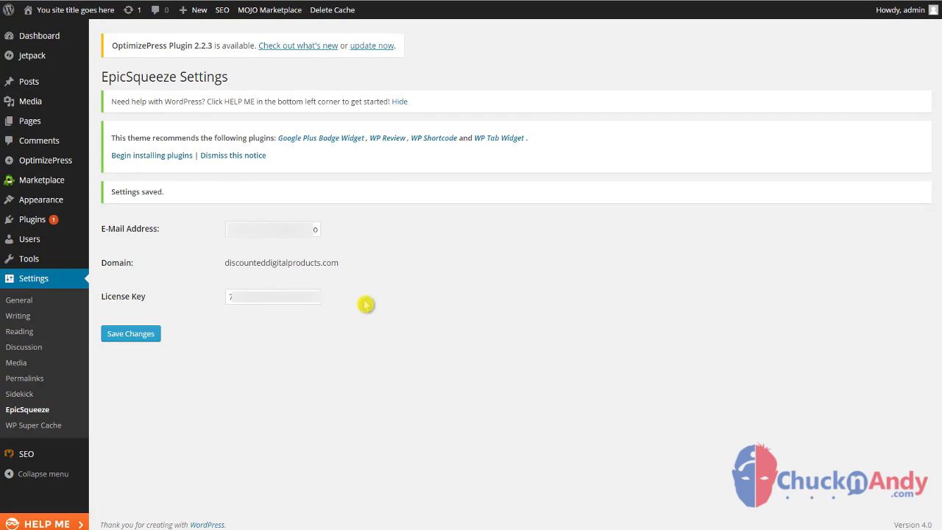
Create a new page and set its EpicSqueeze status to Active
mouse_move(33, 122)
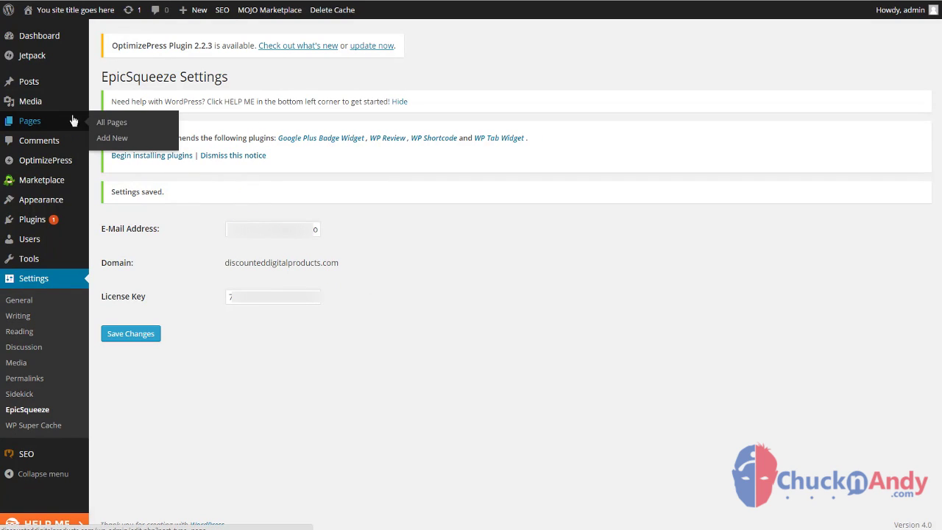
left_click(116, 140)
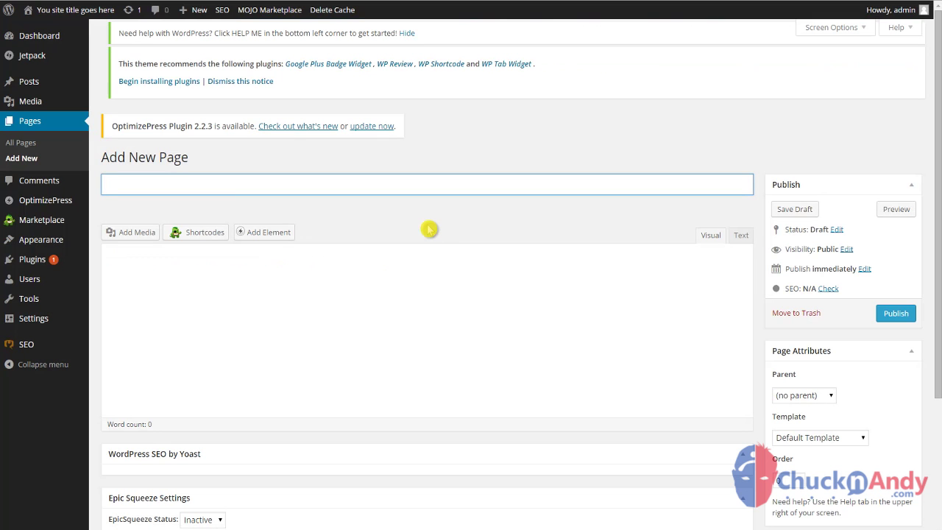
scroll(430, 250, "down", 3)
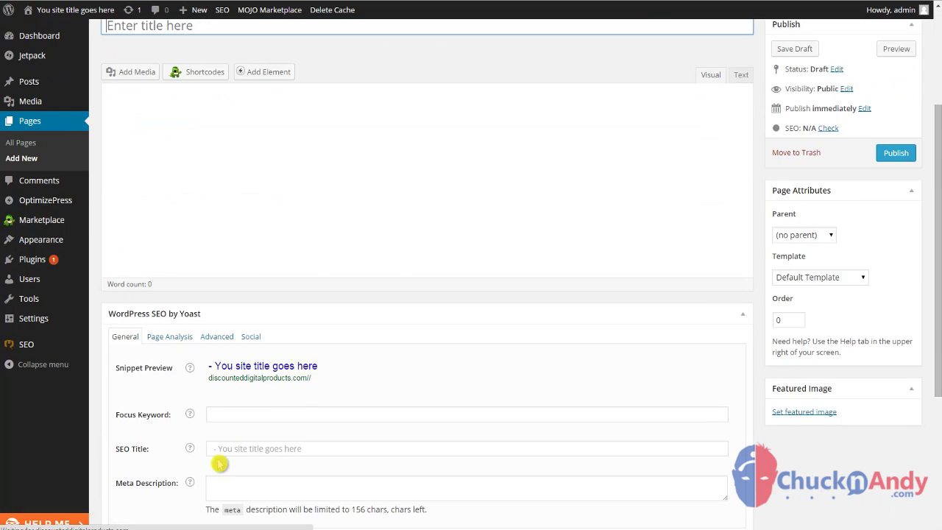
scroll(294, 318, "up", 3)
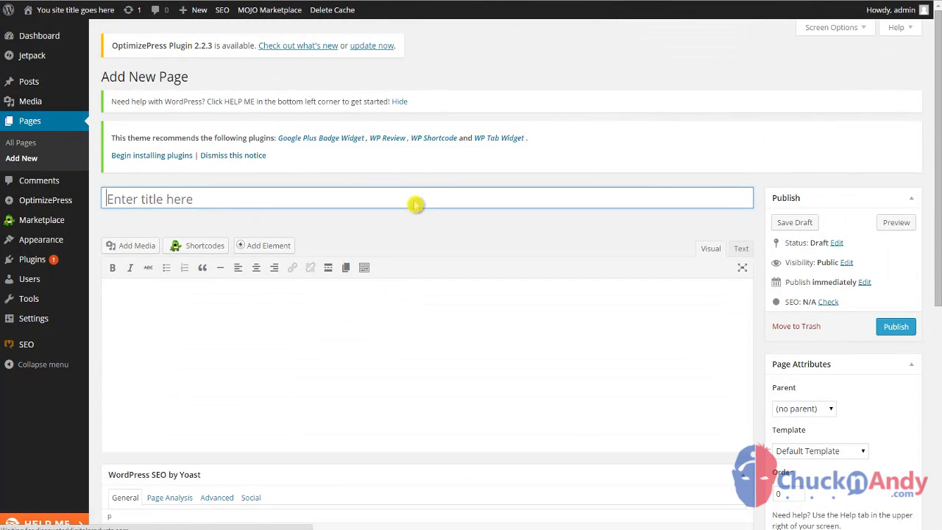
scroll(327, 257, "down", 3)
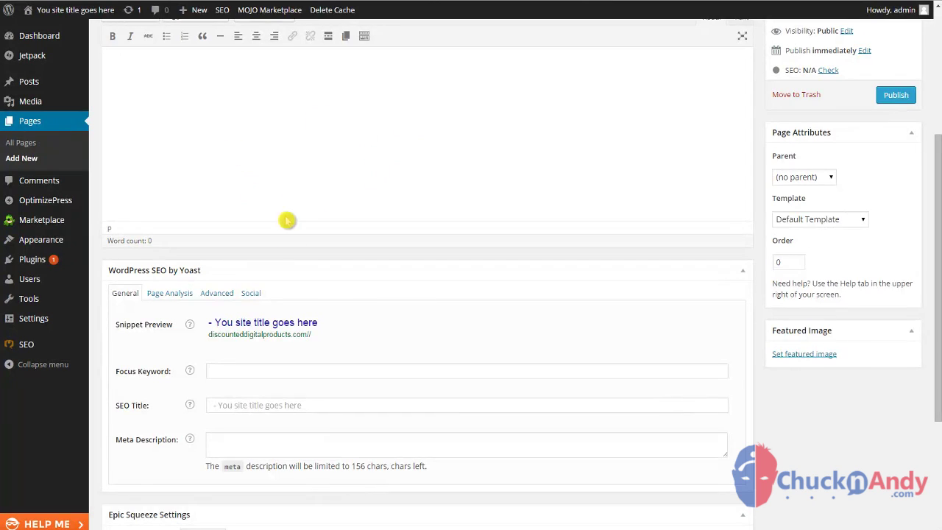
scroll(288, 214, "down", 5)
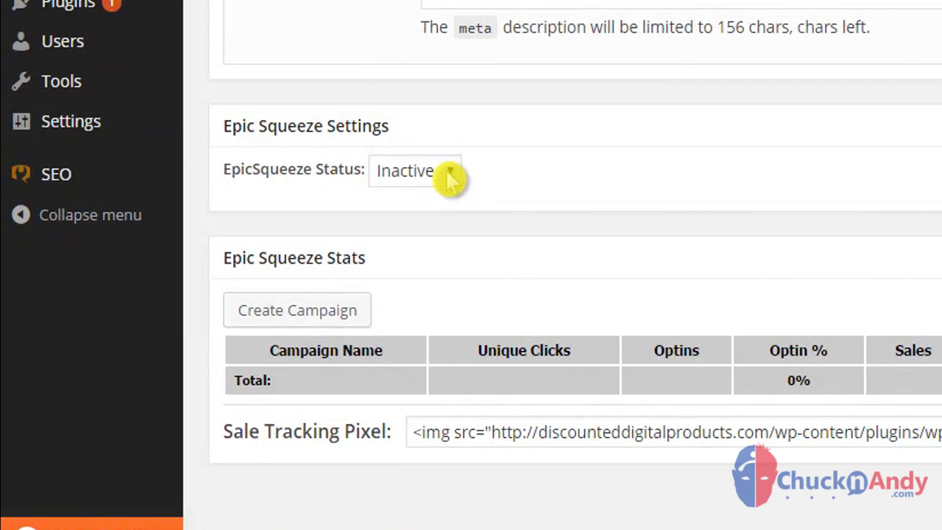
left_click(447, 177)
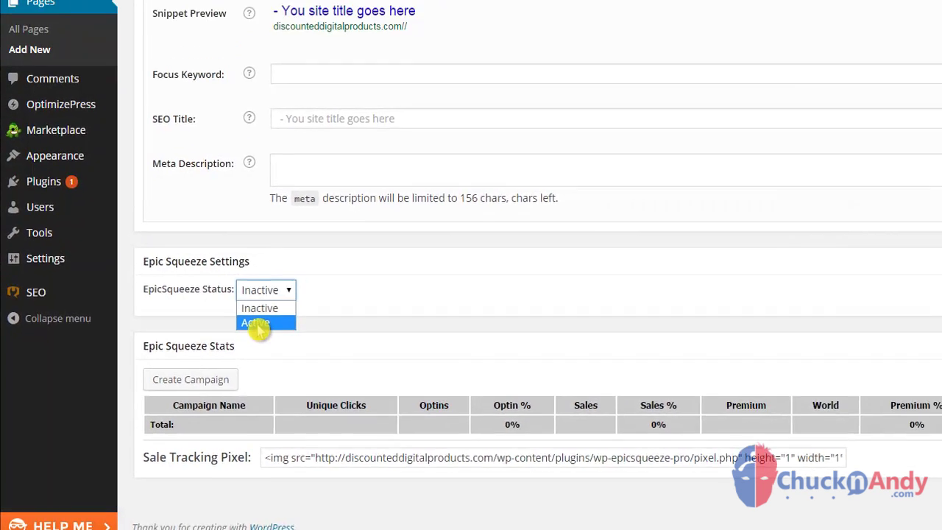
left_click(399, 221)
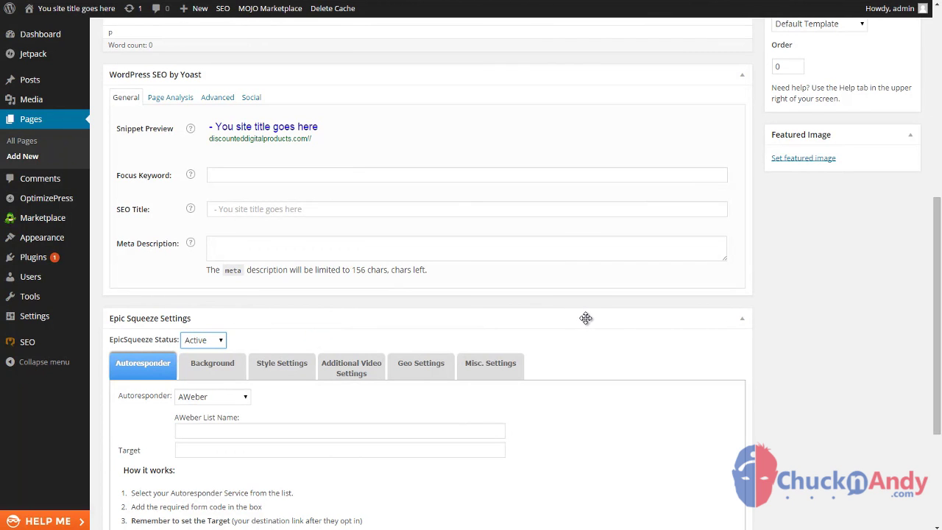
Title the new page "Test123"
scroll(586, 318, "down", 3)
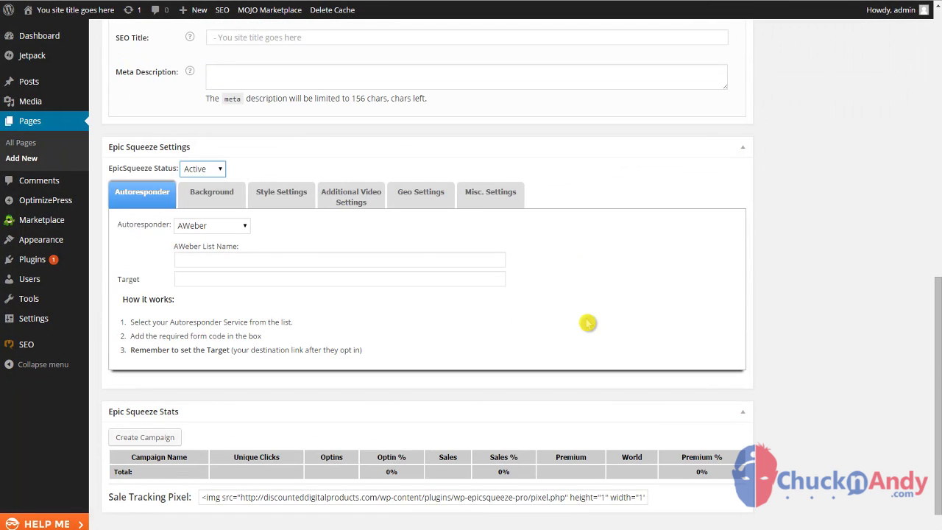
scroll(588, 320, "up", 10)
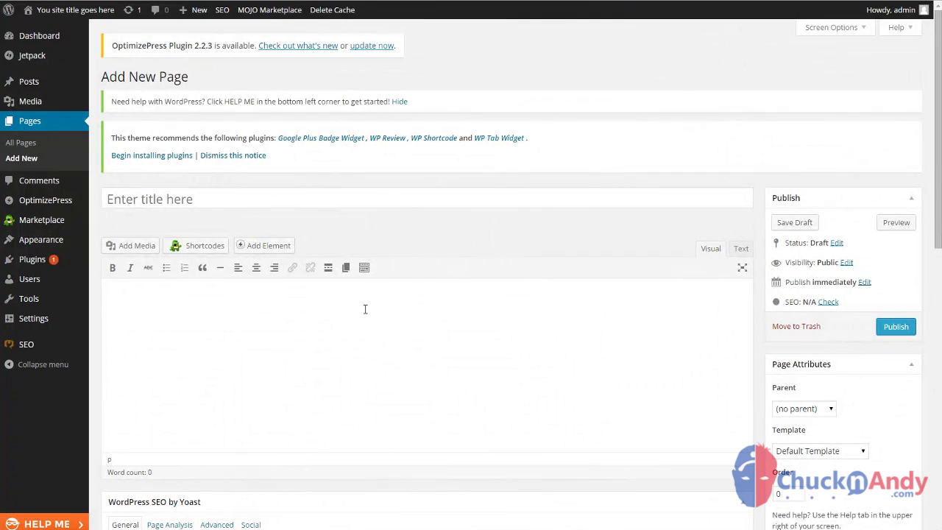
left_click(166, 196)
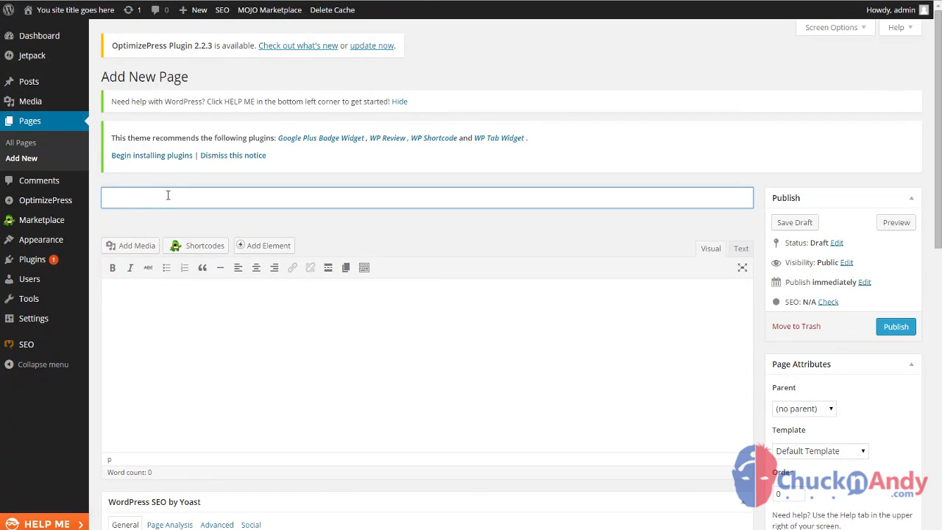
type("Test123")
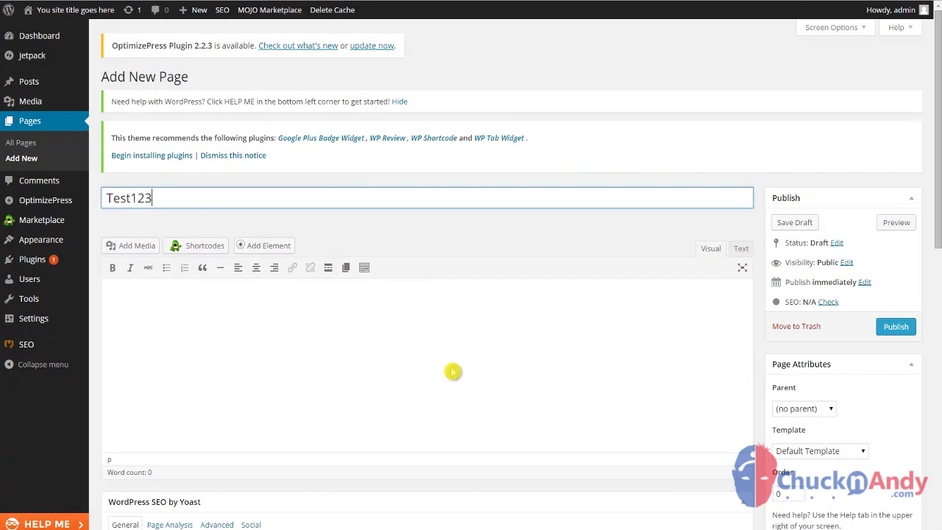
Write the page text "This is where the headline will be." followed by the paragraph "Enter your email address for the fun of it!"
left_click(444, 351)
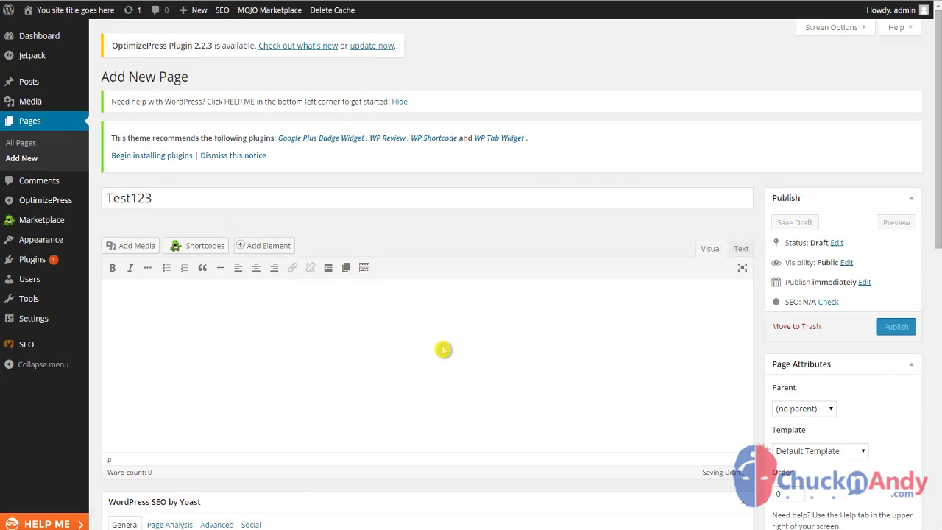
scroll(441, 346, "down", 1)
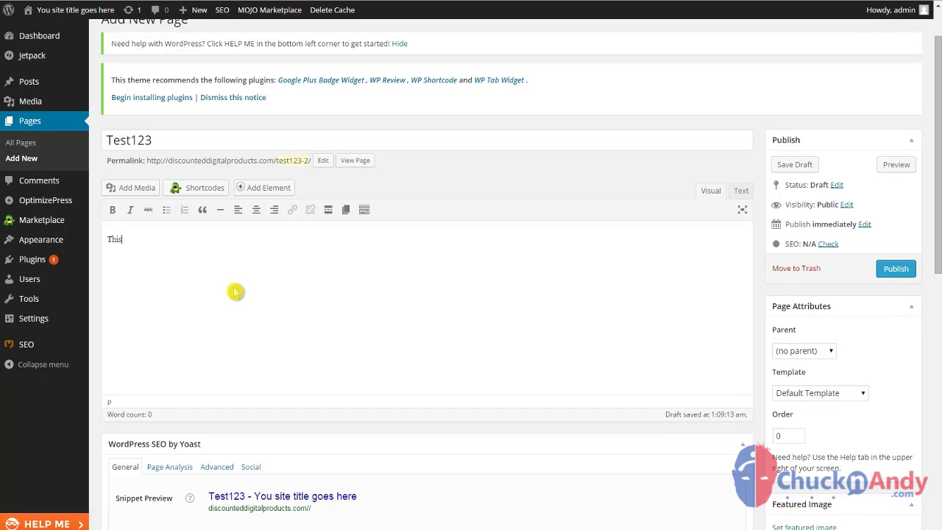
type("is where the headline w")
key("BackSpace")
key("BackSpace")
key("BackSpace")
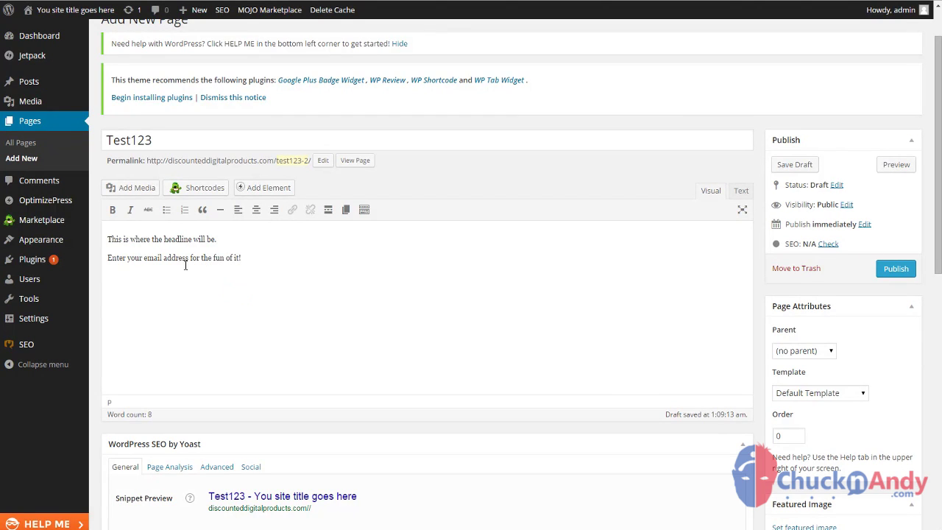
Choose GetResponse as the autoresponder service in the page's Epic Squeeze settings
scroll(301, 250, "down", 8)
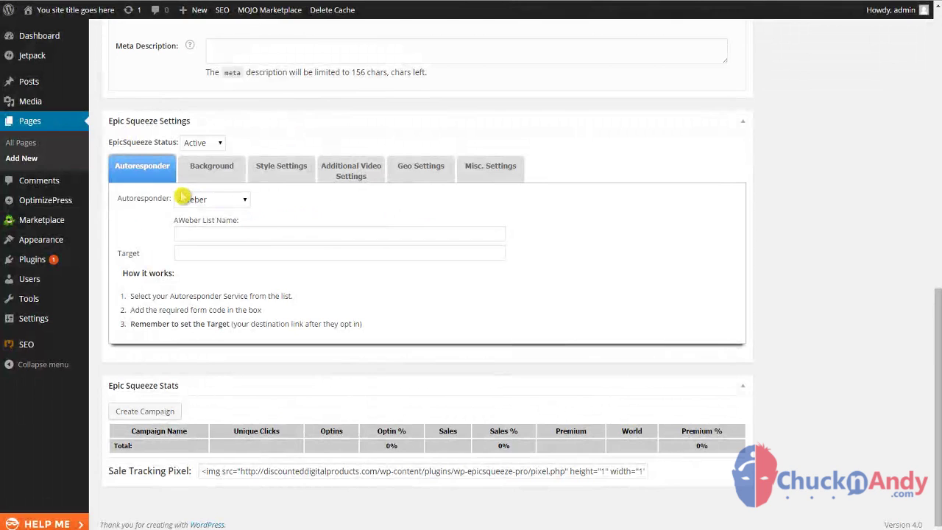
left_click(244, 200)
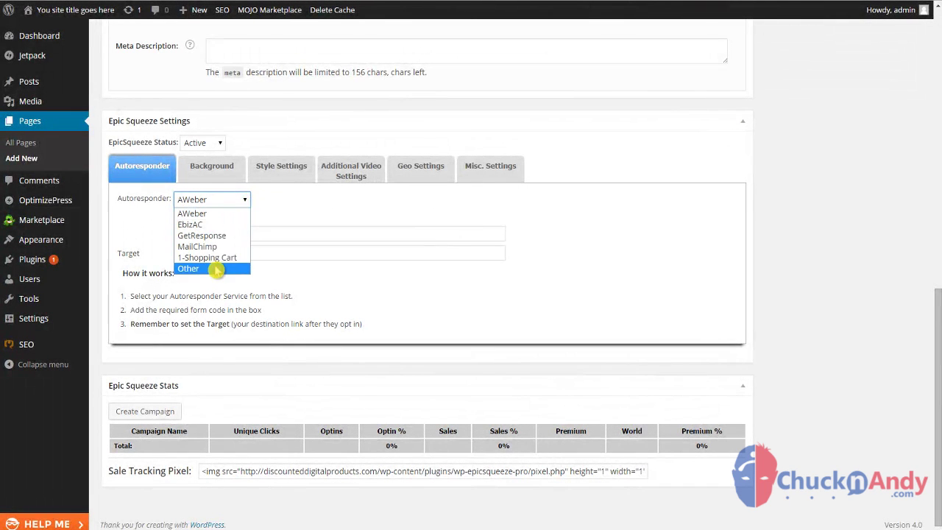
left_click(197, 215)
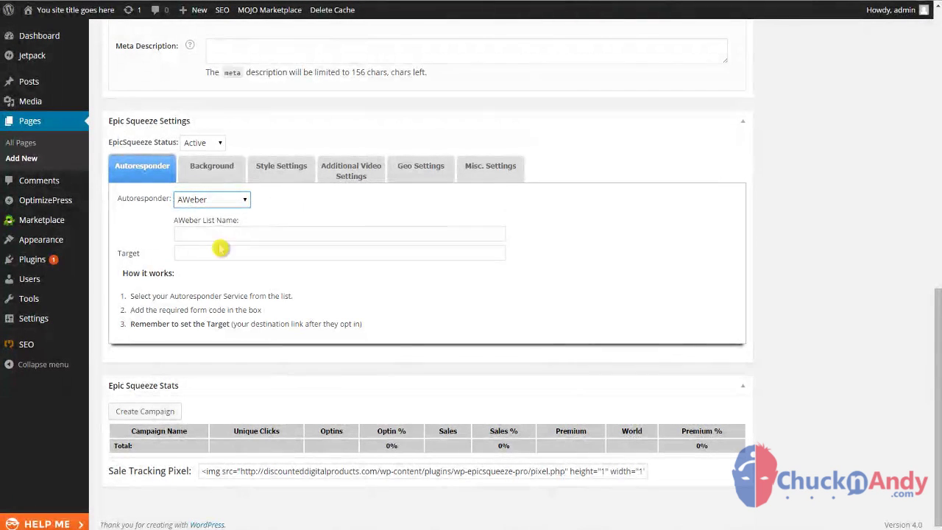
left_click(243, 201)
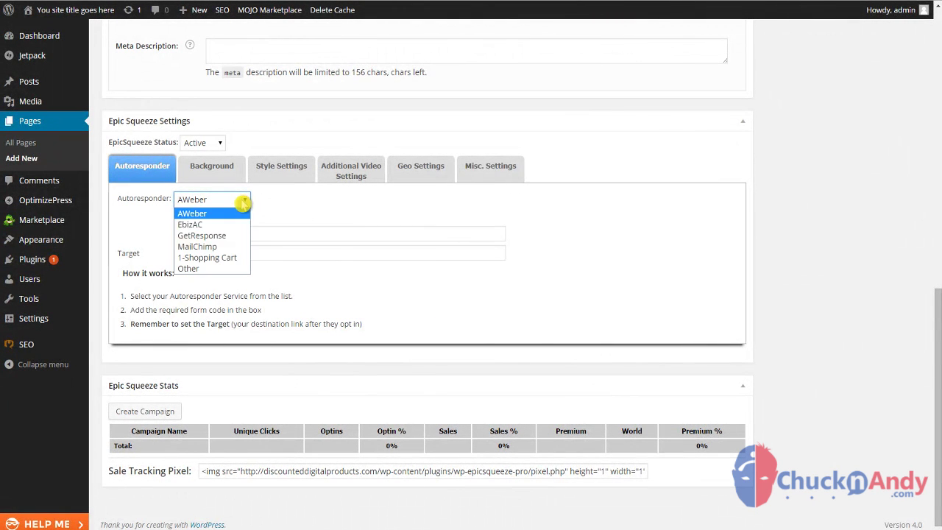
left_click(215, 234)
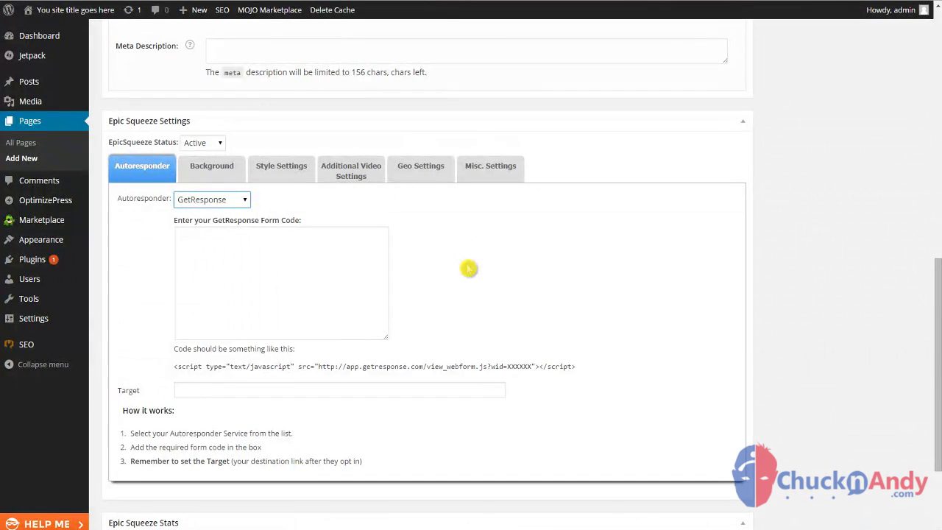
left_click(257, 253)
scroll(251, 254, "down", 1)
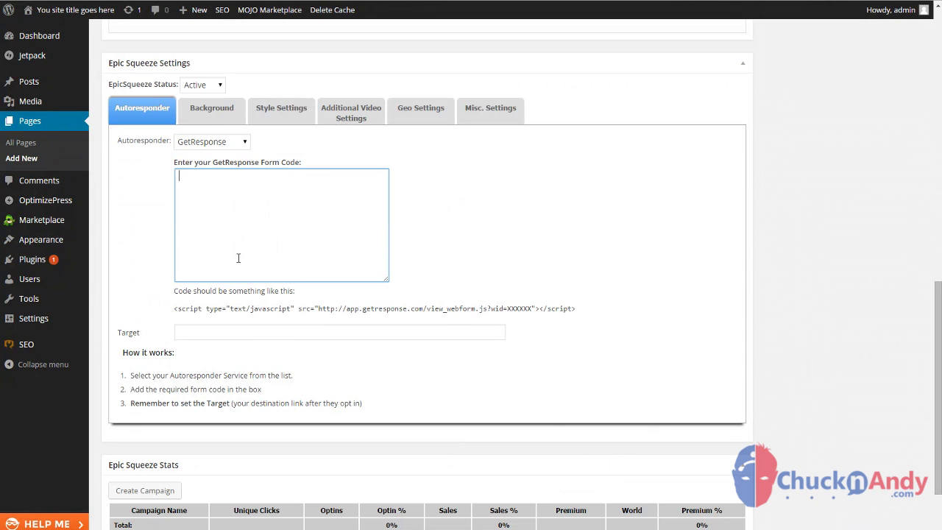
left_click(198, 334)
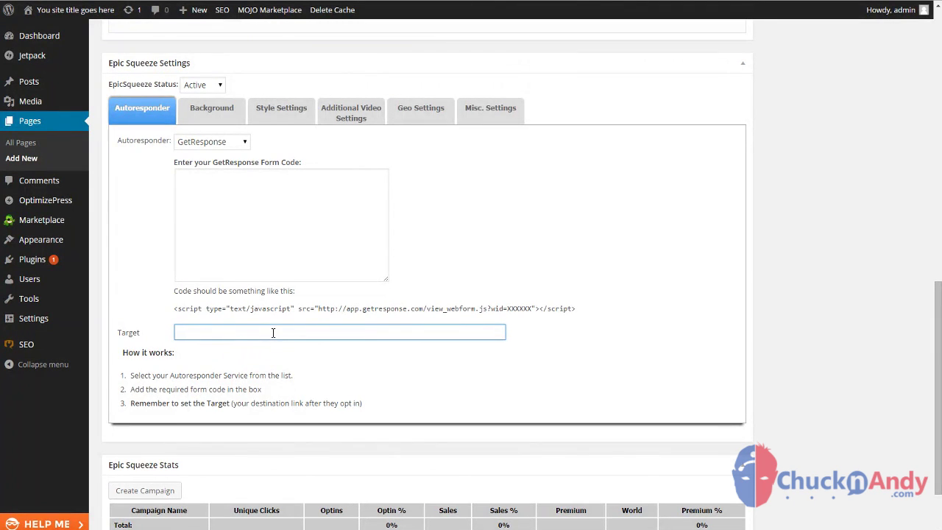
Search the background images for "paradise" and set the picture of the wooden pier over turquoise water as the page background
left_click(214, 112)
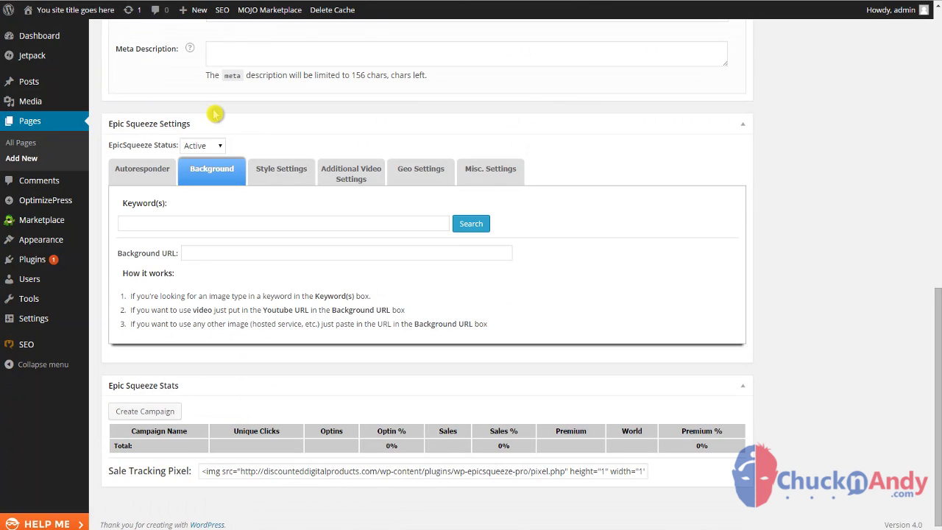
left_click(377, 228)
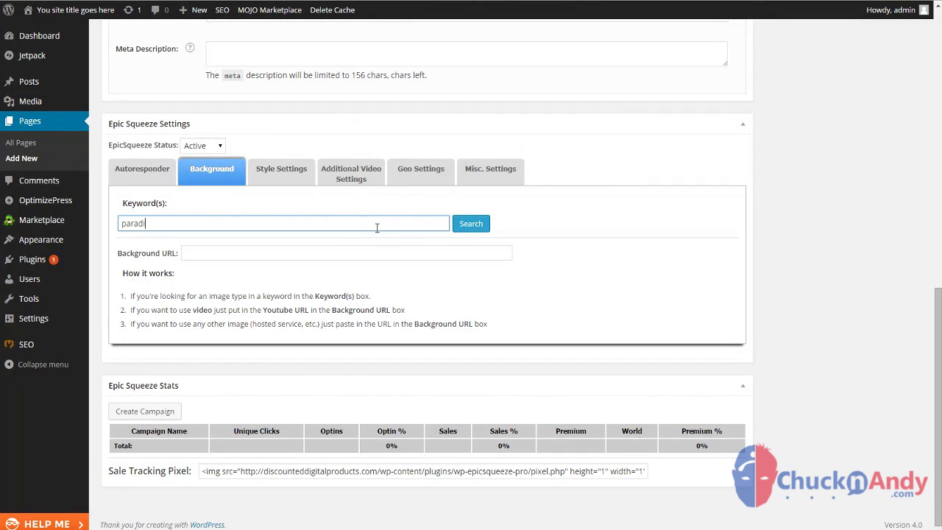
left_click(455, 227)
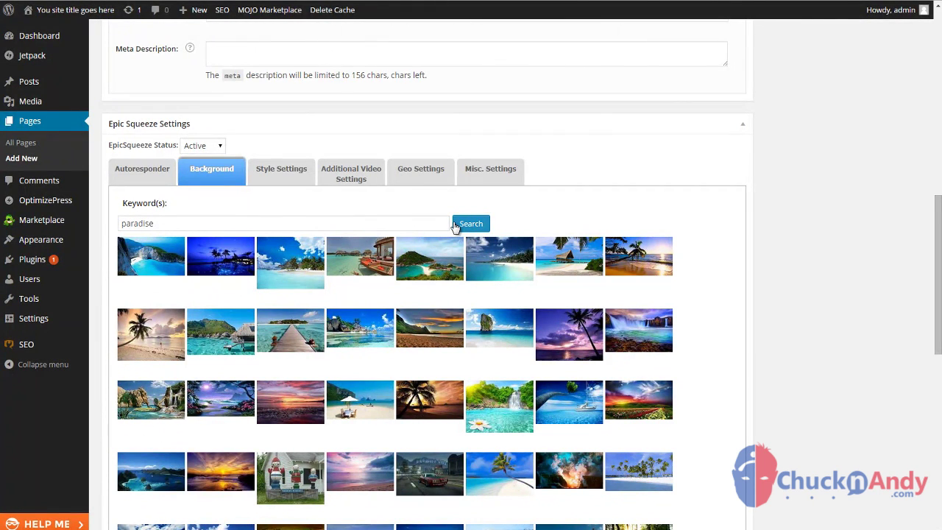
scroll(493, 390, "down", 1)
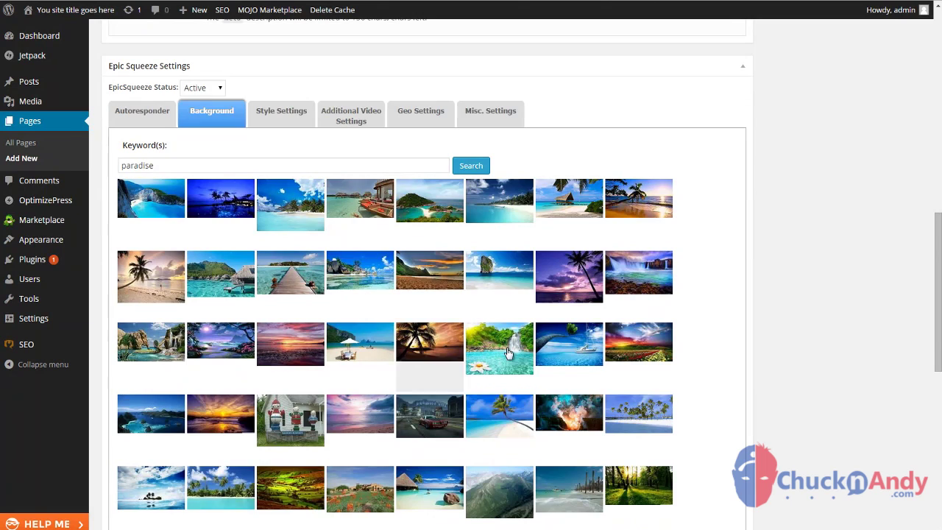
scroll(444, 300, "down", 1)
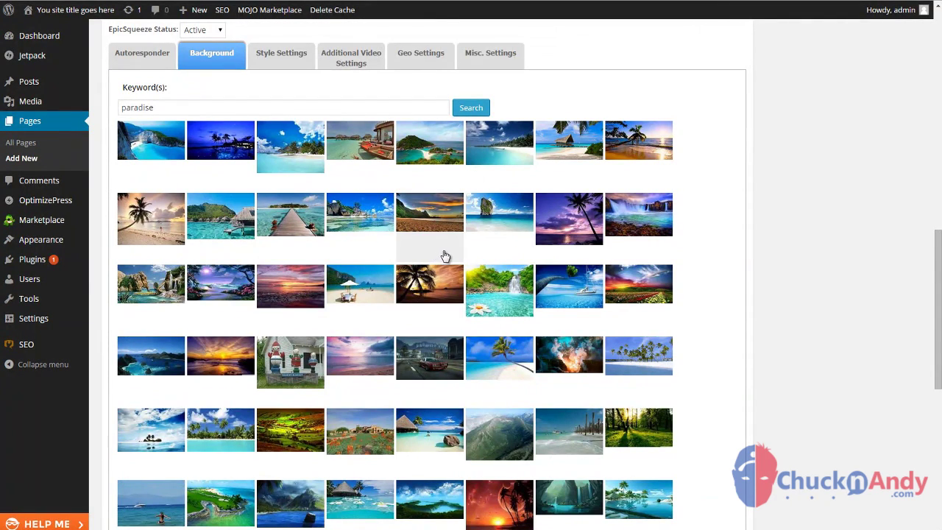
left_click(284, 223)
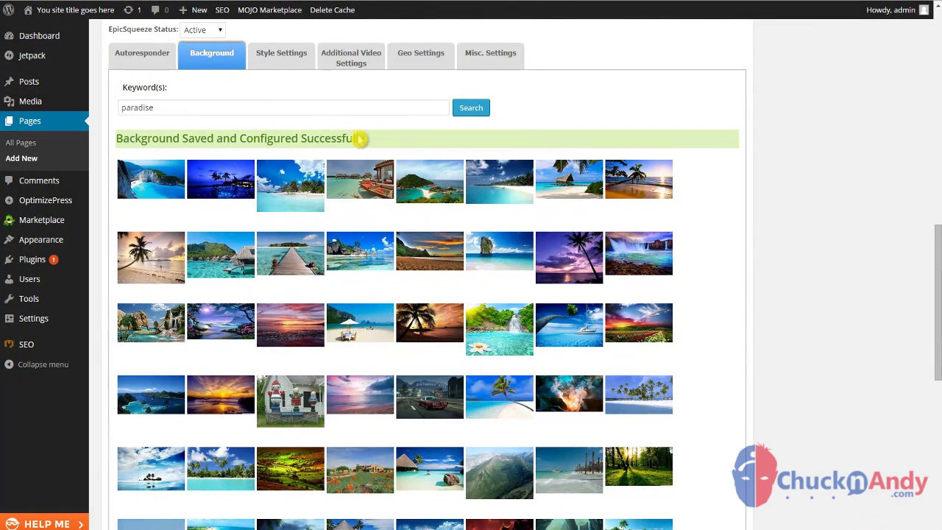
Examine the background save confirmation and the Background URL filled in for the chosen picture
left_click_drag(122, 140, 167, 139)
left_click(175, 139)
scroll(334, 139, "down", 3)
scroll(333, 139, "down", 3)
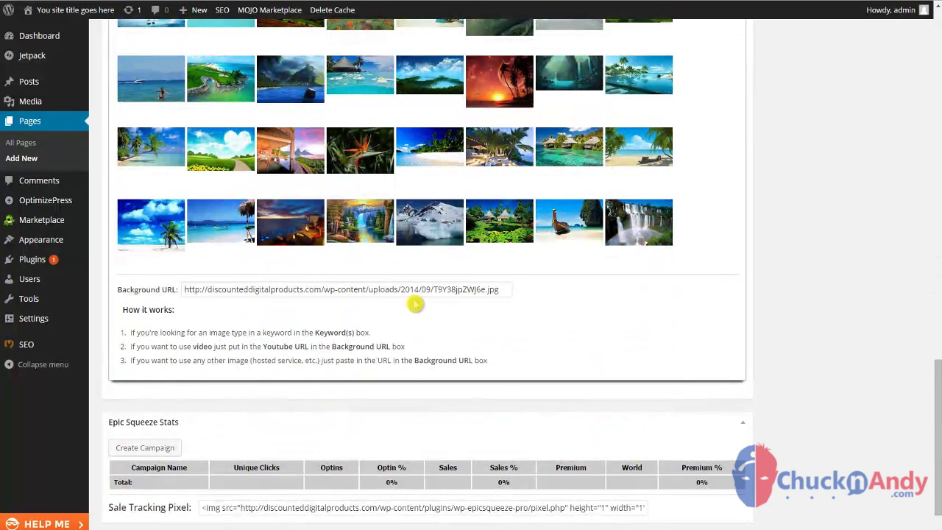
left_click_drag(218, 290, 500, 290)
left_click(488, 290)
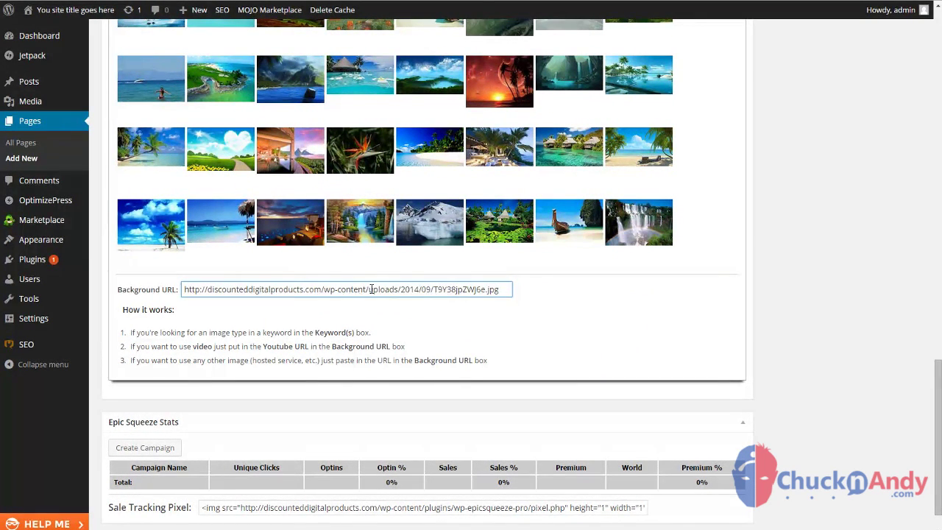
left_click_drag(372, 290, 388, 290)
left_click(469, 290)
In the style settings, set the layout style to Vertical and show the name field
scroll(446, 321, "down", 1)
scroll(445, 321, "up", 5)
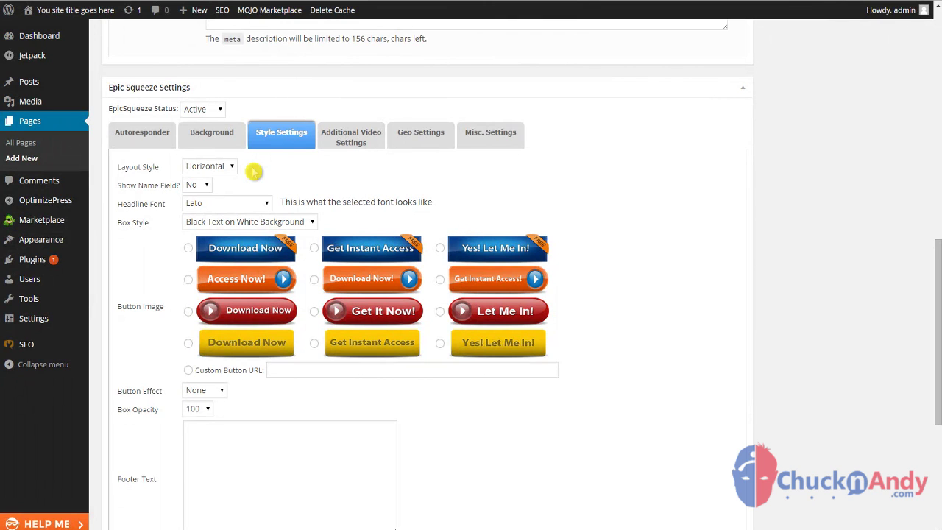
left_click(229, 167)
left_click(216, 193)
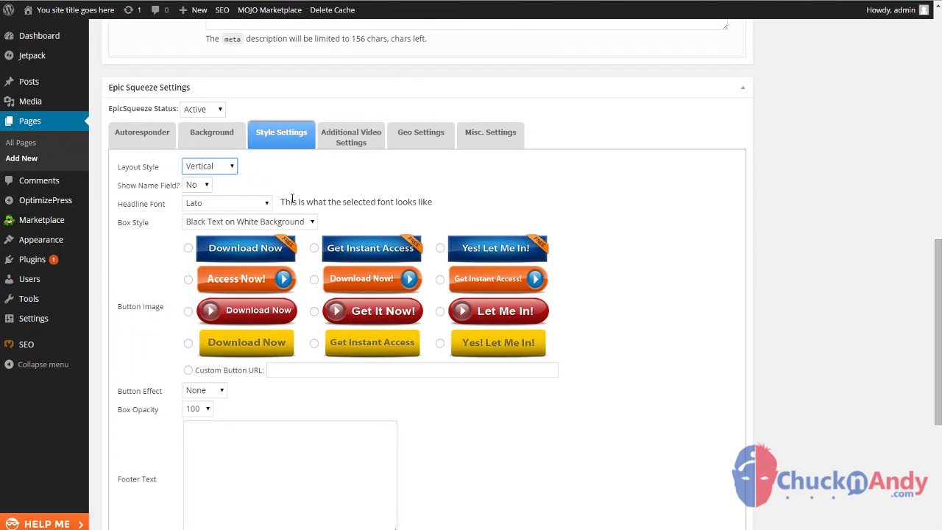
left_click(207, 185)
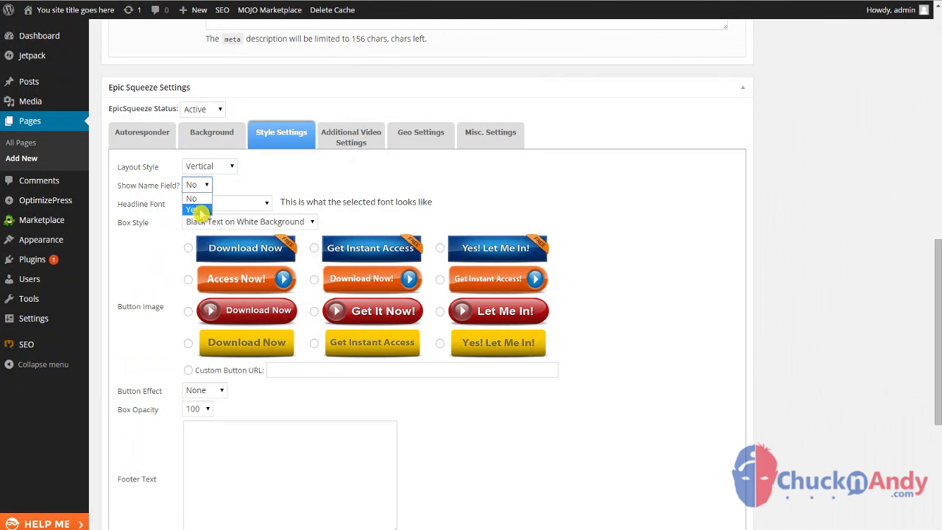
left_click(197, 210)
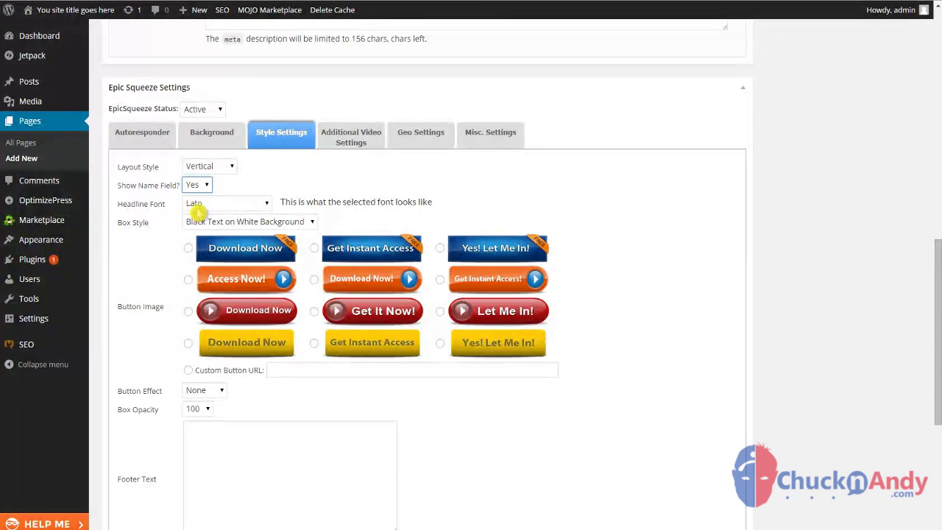
Try Gochi Hand as the headline font and inspect its sample text
scroll(341, 203, "down", 1)
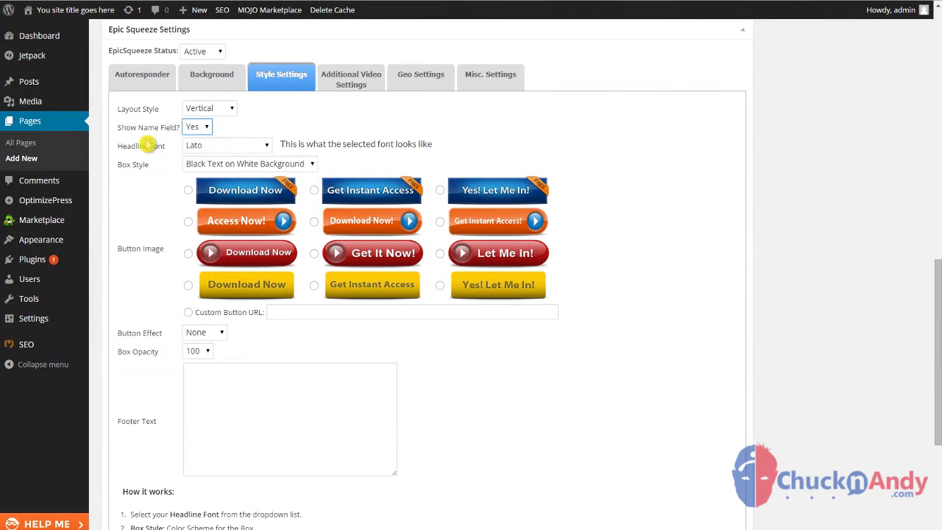
left_click(269, 147)
scroll(261, 177, "down", 1)
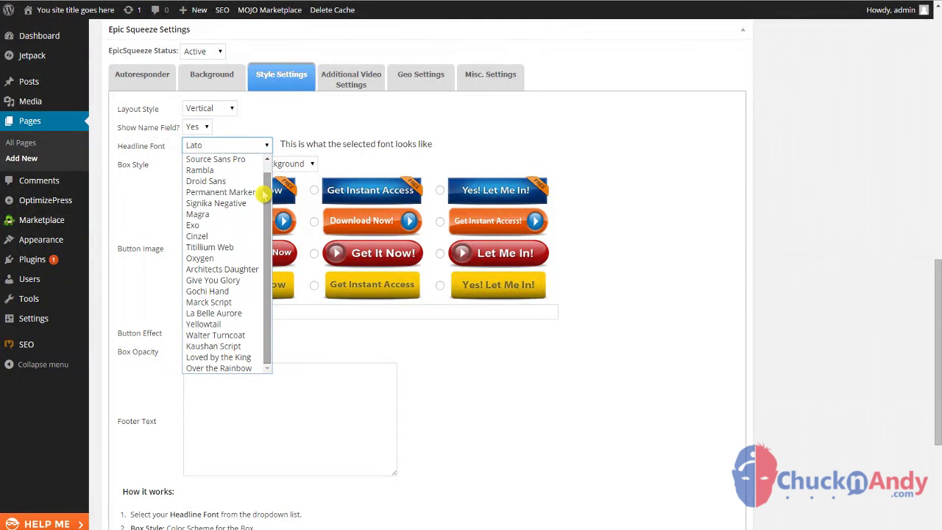
left_click(251, 291)
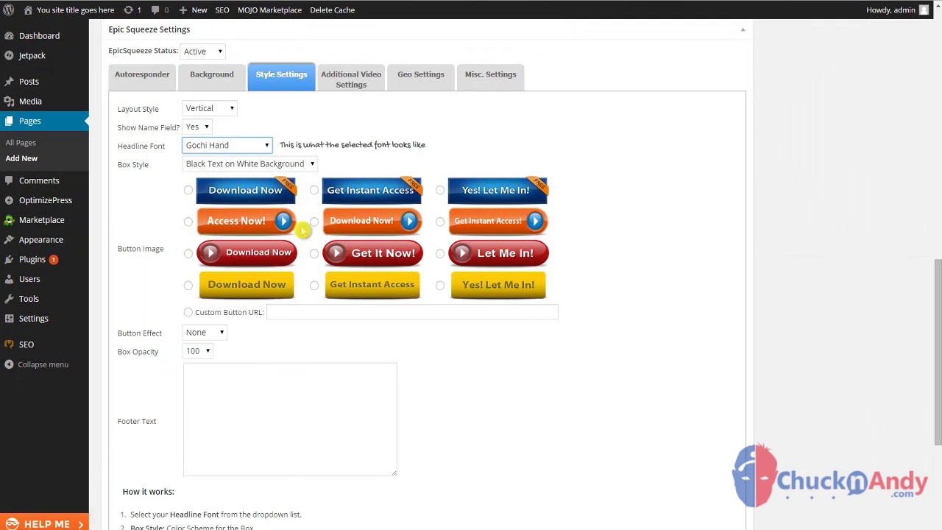
left_click_drag(282, 145, 426, 145)
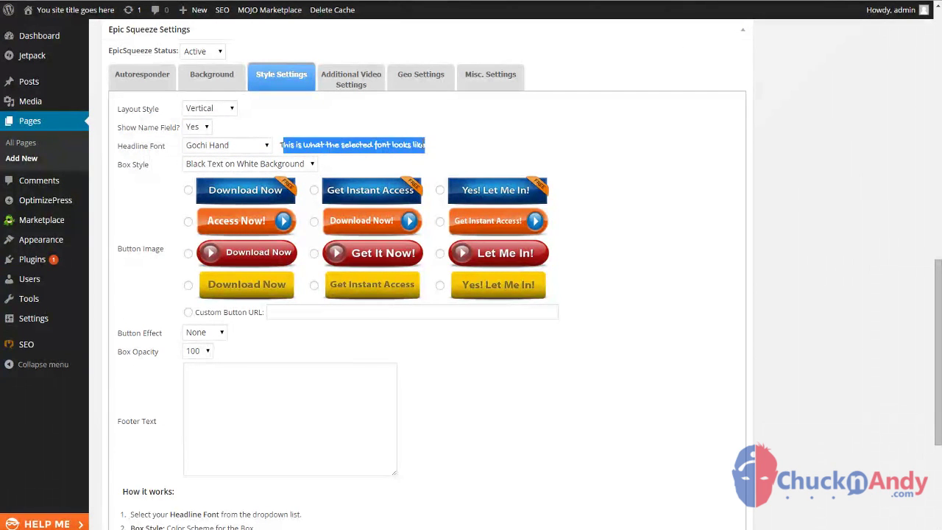
left_click(317, 137)
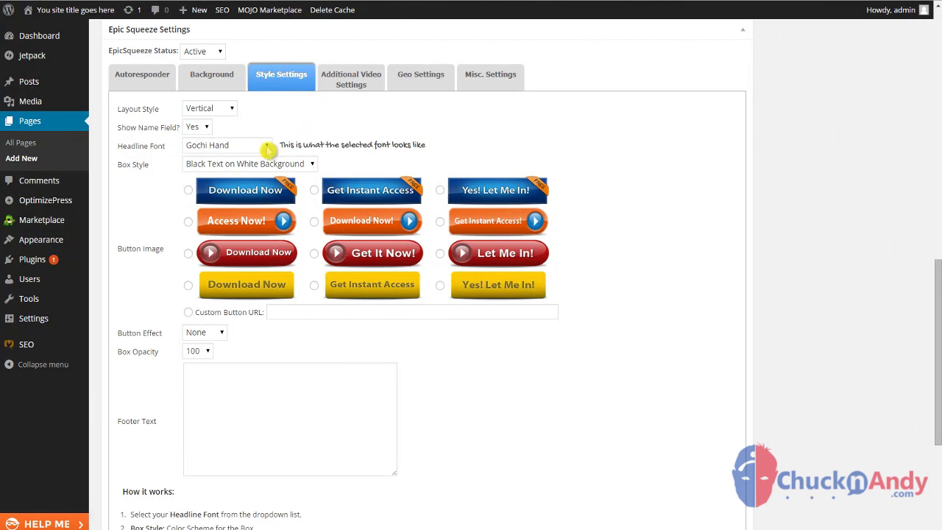
Try other headline fonts, including Titillium Web and Over the Rainbow, and return the headline font to Lato
left_click(268, 149)
left_click(243, 225)
left_click(269, 148)
left_click(235, 245)
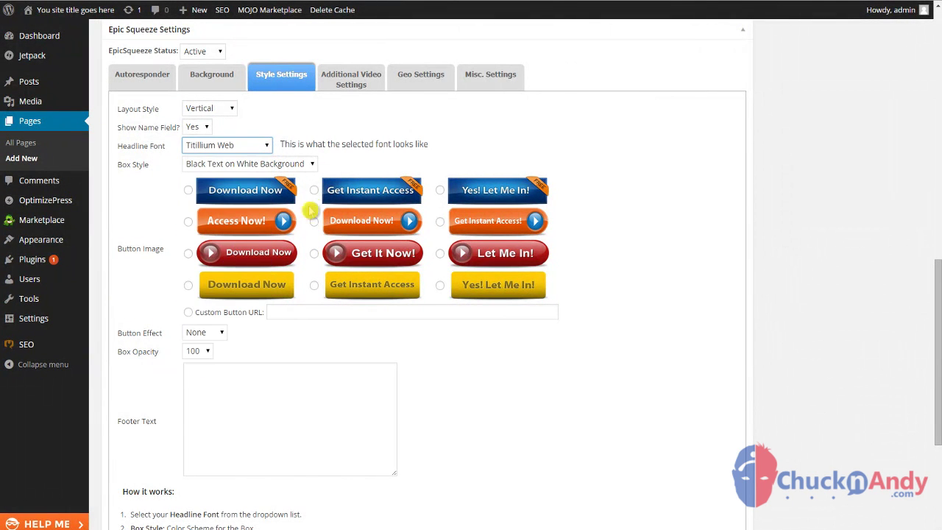
left_click(269, 147)
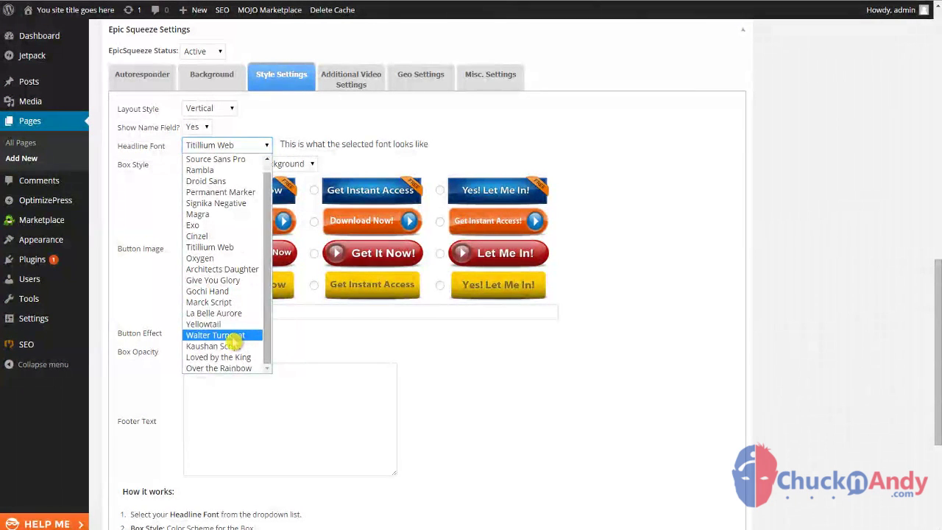
left_click(234, 368)
left_click(266, 147)
scroll(243, 191, "up", 1)
left_click(206, 158)
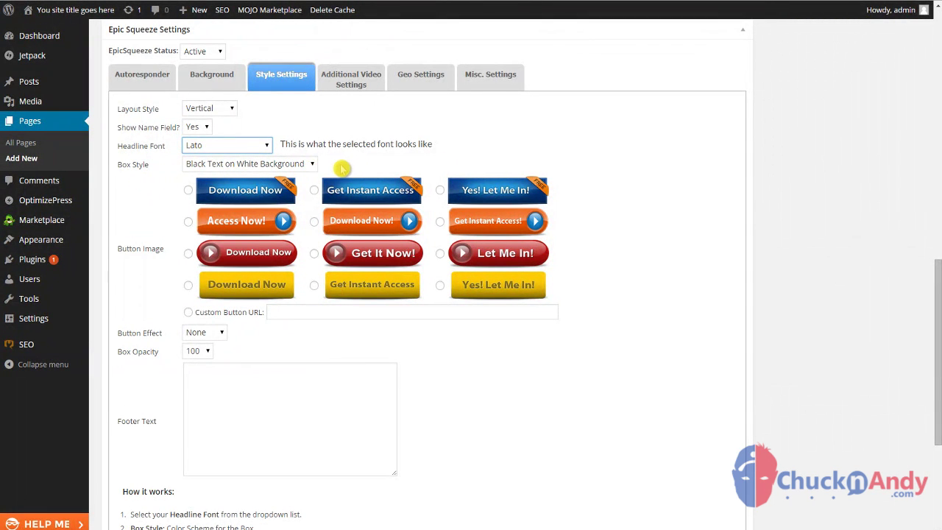
Reselect Black Text on White Background as the box style and try the blue "Download Now", "Yes! Let Me In!" and custom URL button options
left_click(308, 165)
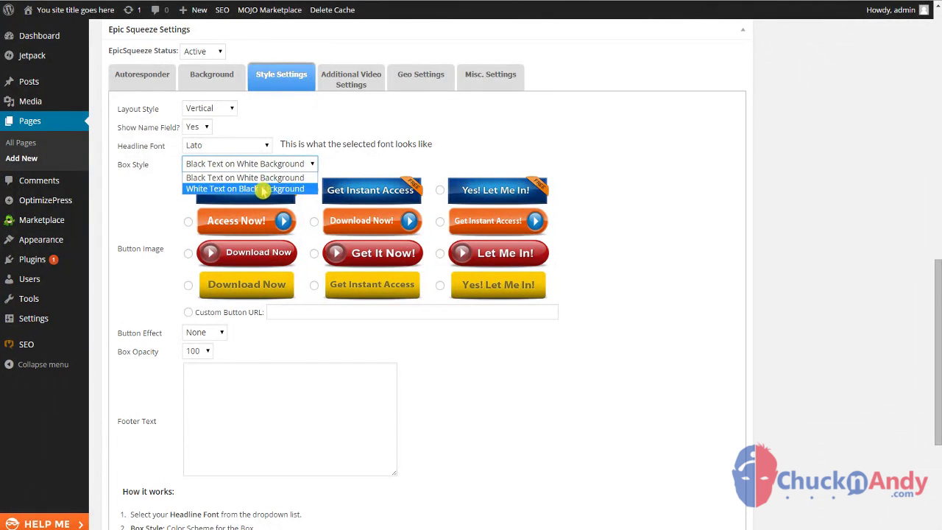
left_click(242, 177)
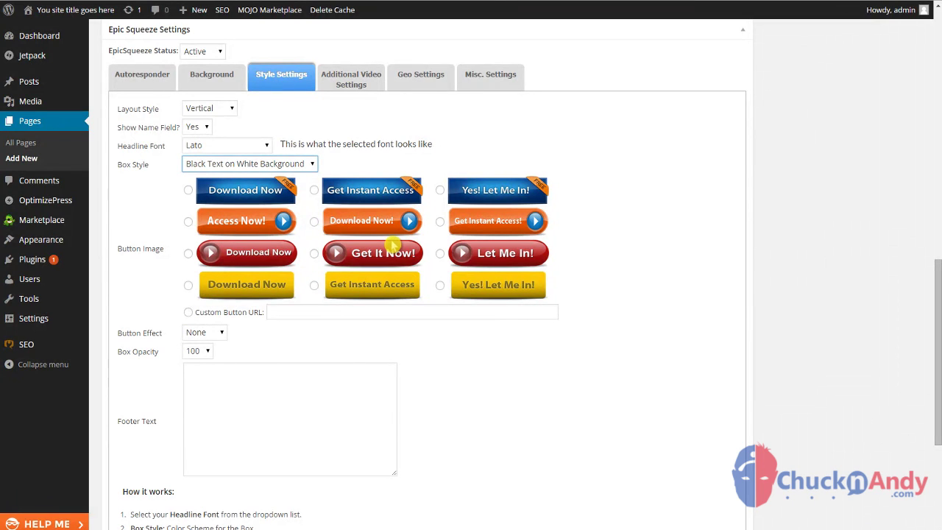
left_click(189, 192)
left_click(188, 192)
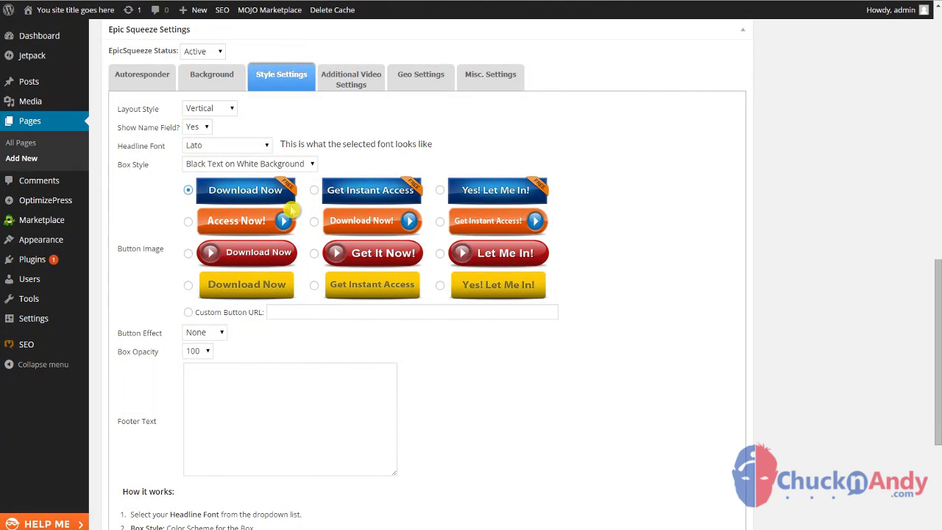
left_click(441, 192)
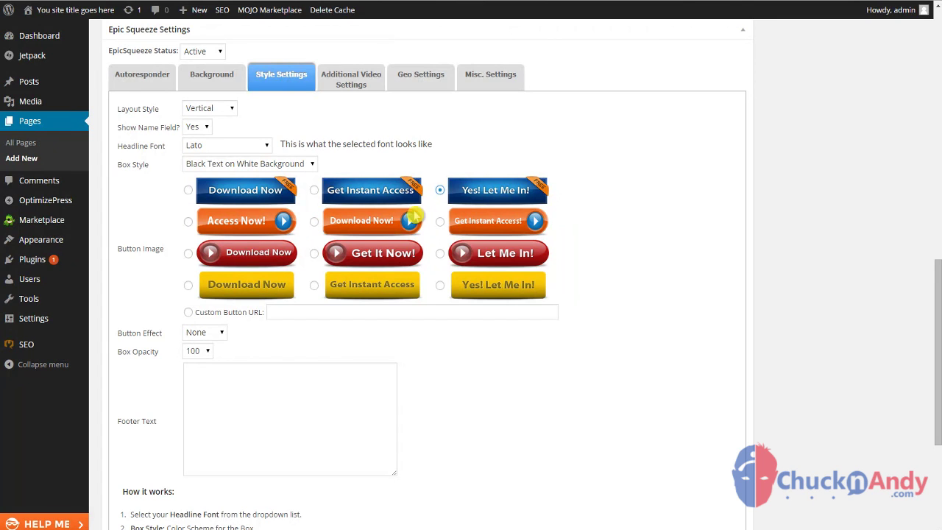
left_click(193, 314)
left_click(276, 312)
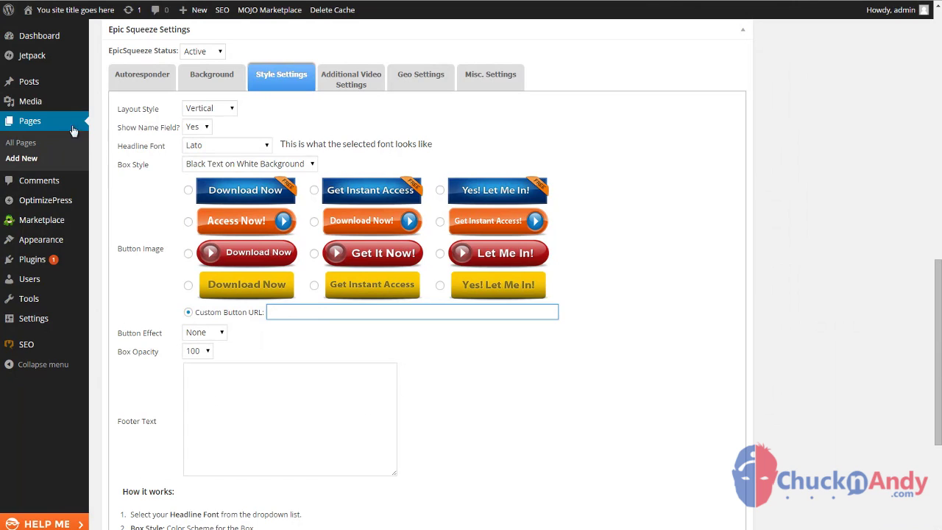
mouse_move(33, 101)
Choose the orange "Access Now!" button image and set the button effect to Swing
left_click(188, 221)
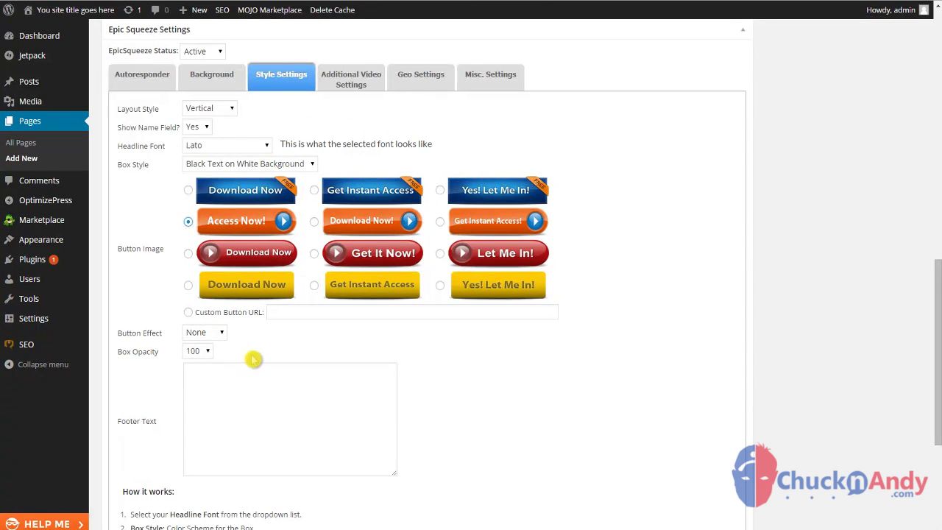
scroll(249, 361, "down", 1)
left_click(223, 277)
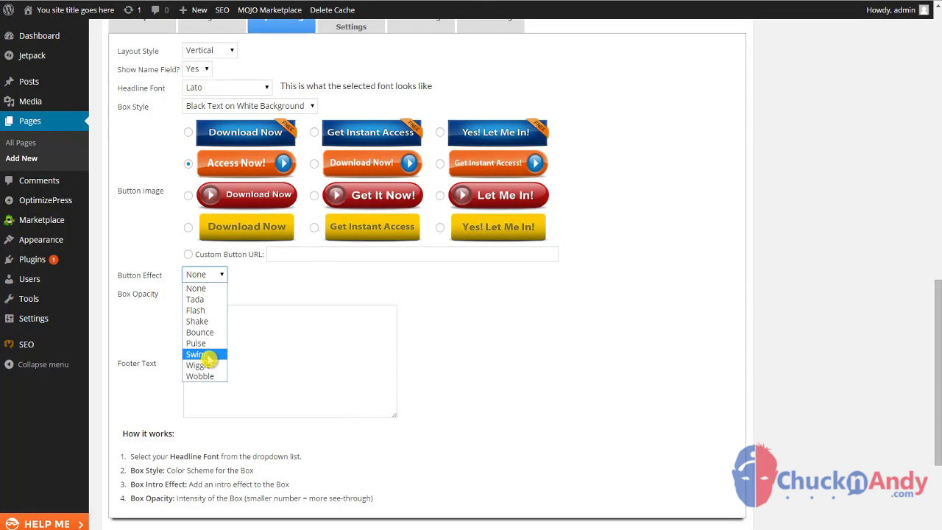
left_click(204, 355)
Set the box opacity to 50 and enter "We nebver spam." as the footer text
scroll(346, 315, "down", 1)
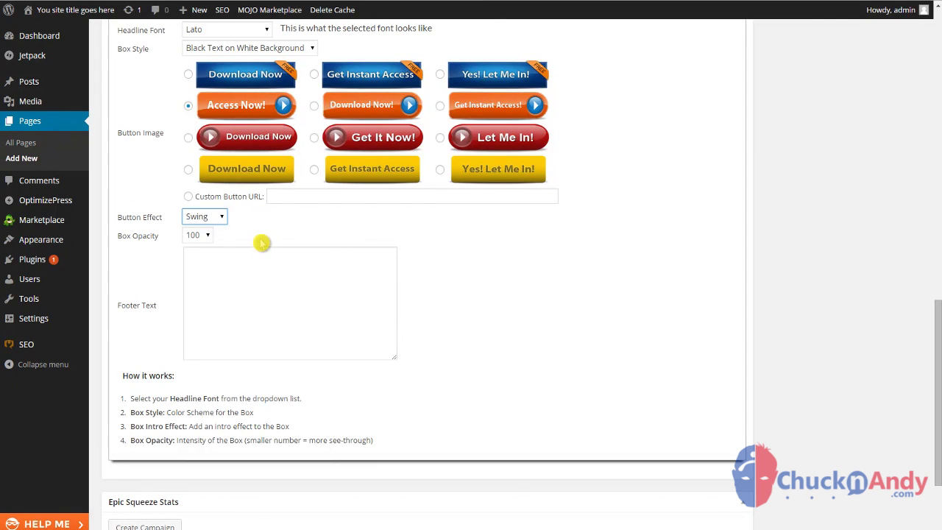
left_click(208, 237)
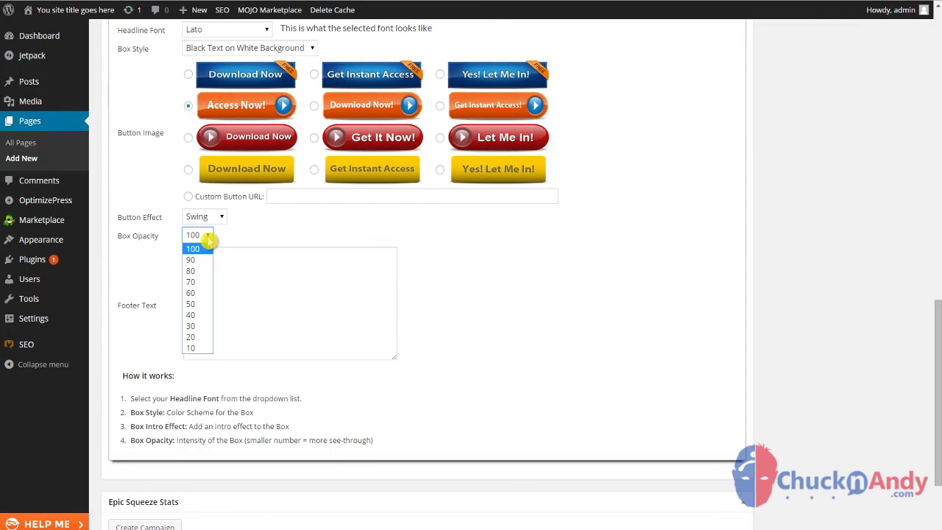
left_click(193, 304)
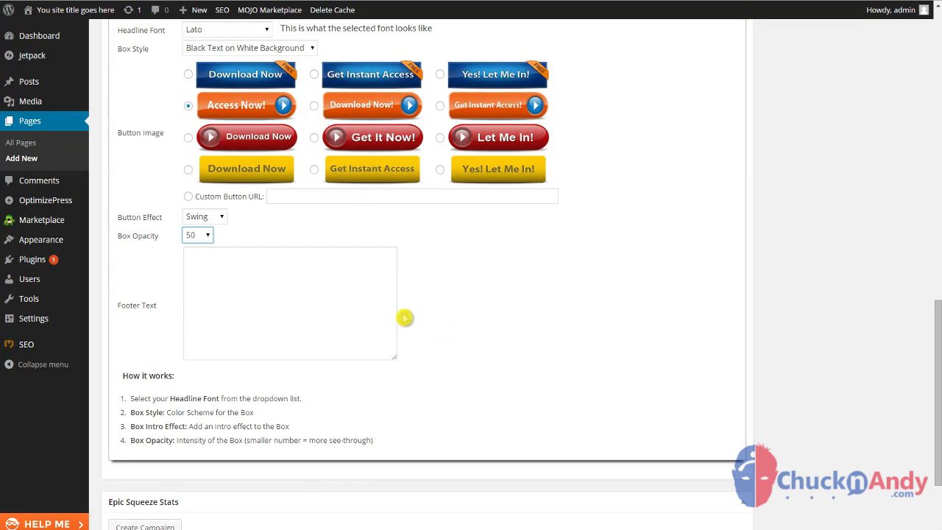
left_click(276, 316)
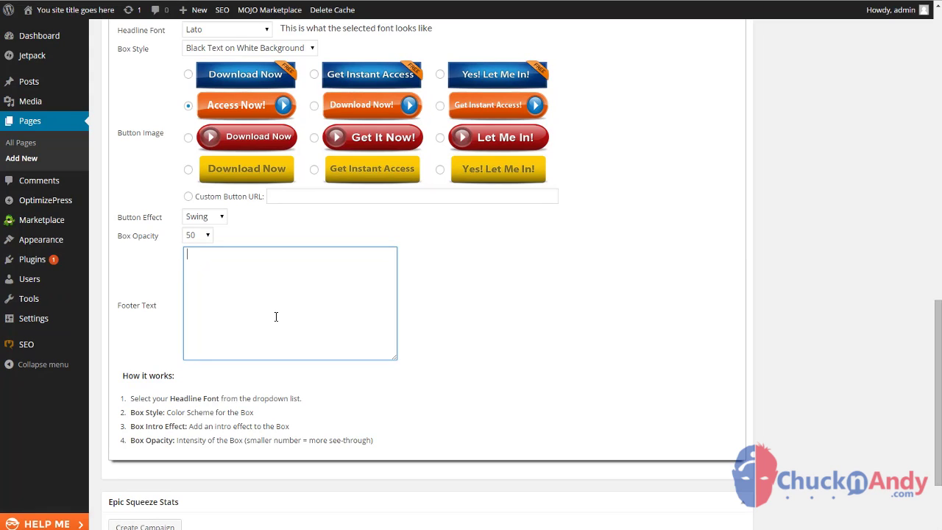
type("We nebver spam.")
left_click(517, 297)
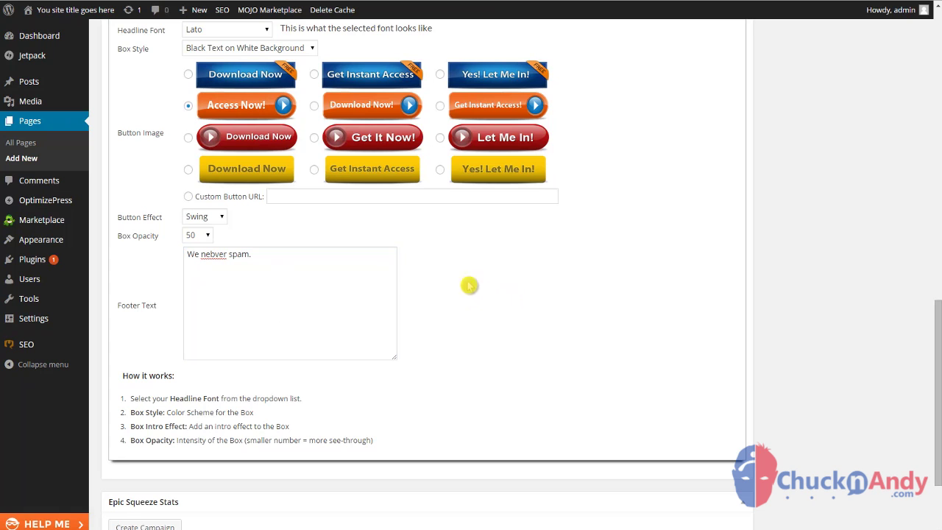
scroll(339, 344, "down", 2)
scroll(405, 240, "up", 2)
left_click(366, 343)
scroll(653, 313, "up", 4)
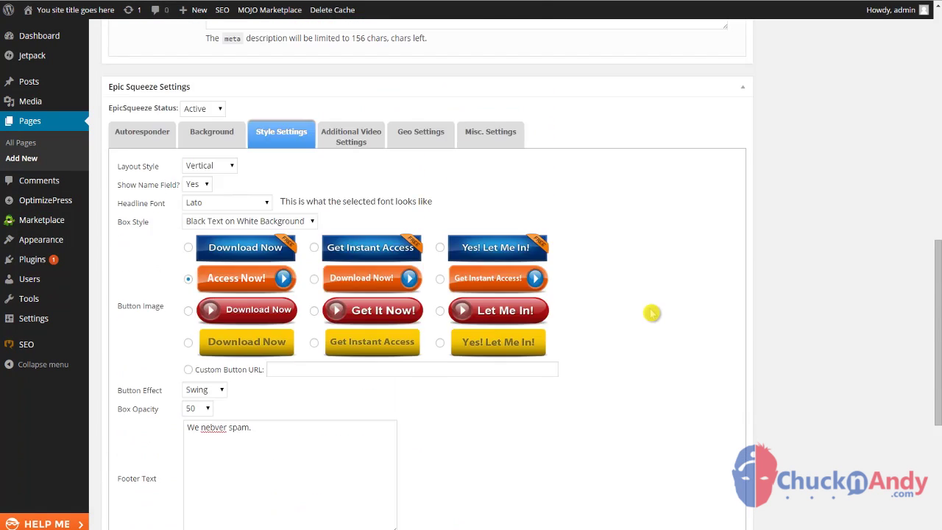
Review the additional video settings and the geo settings for allowed countries and an alternate URL
left_click(344, 253)
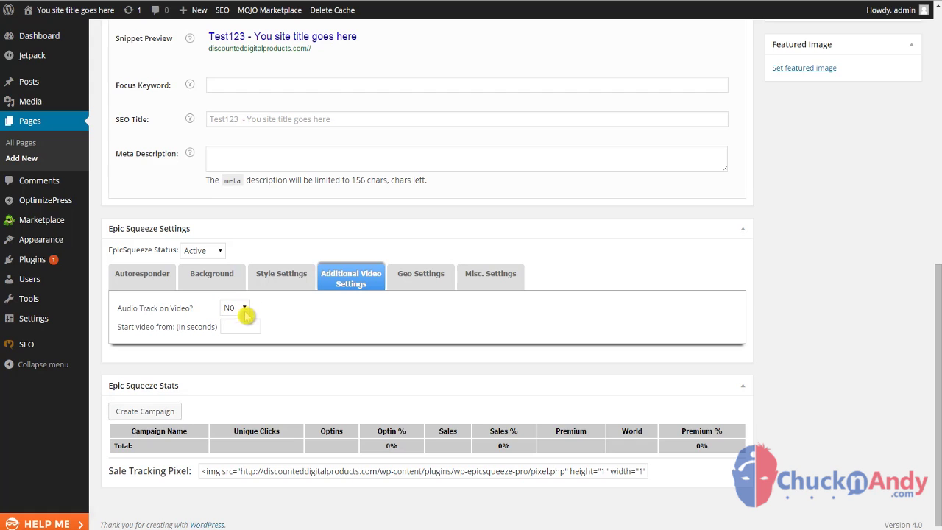
left_click(411, 283)
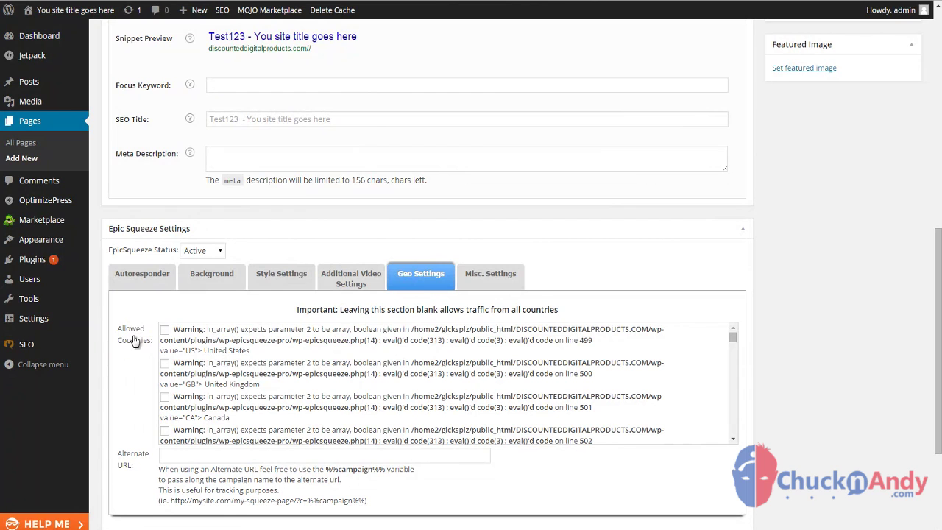
scroll(266, 375, "down", 1)
scroll(269, 374, "up", 1)
scroll(292, 364, "up", 2)
scroll(315, 404, "down", 3)
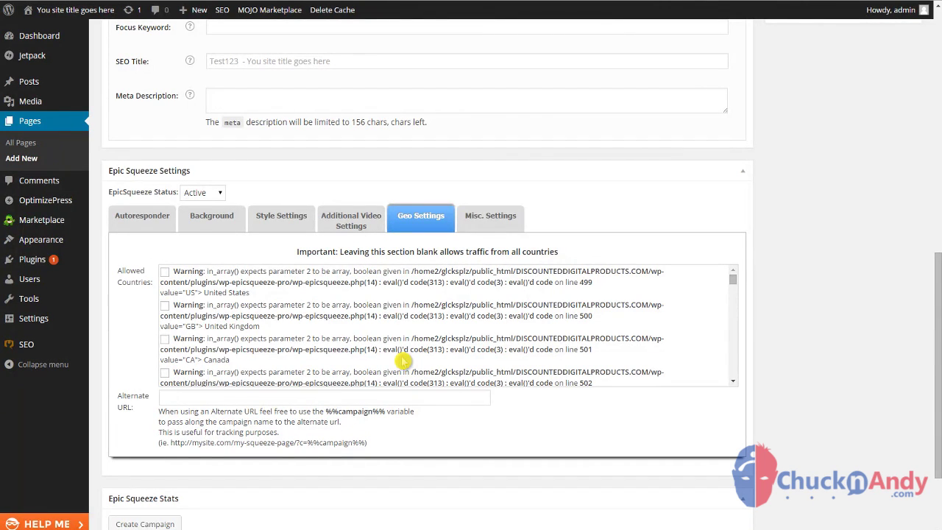
Examine the miscellaneous squeeze page settings, including the Forward Vars choices and the Exit Pop URL
left_click(493, 217)
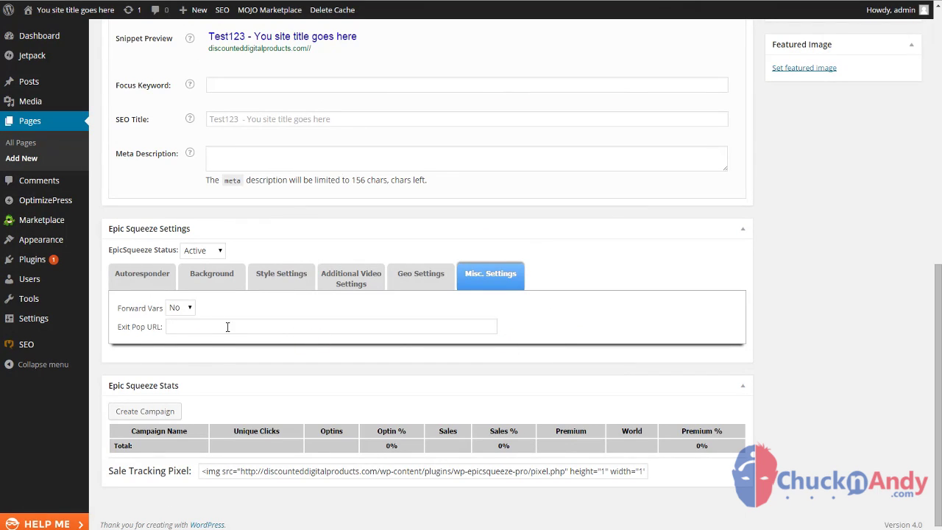
left_click(181, 308)
left_click(250, 321)
Publish the Test123 page and view the live squeeze page, reloading it once
scroll(667, 379, "up", 7)
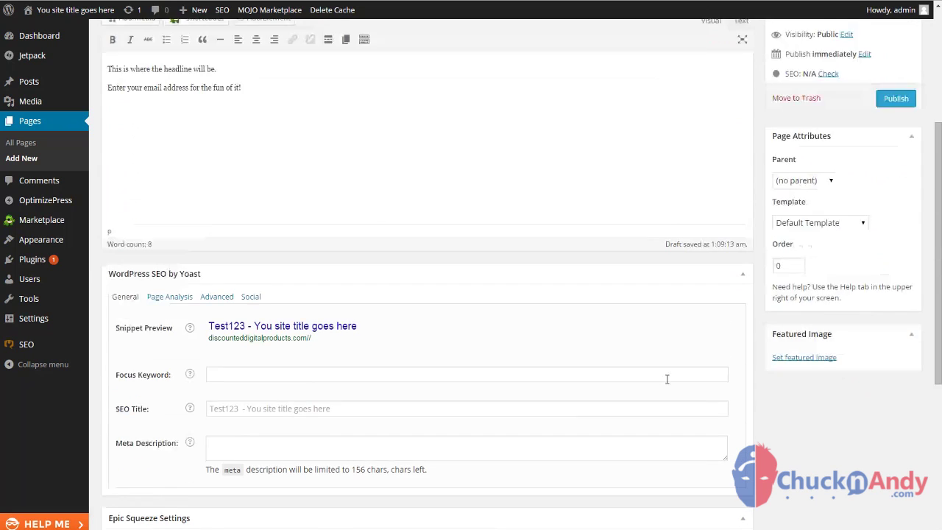
scroll(729, 353, "down", 1)
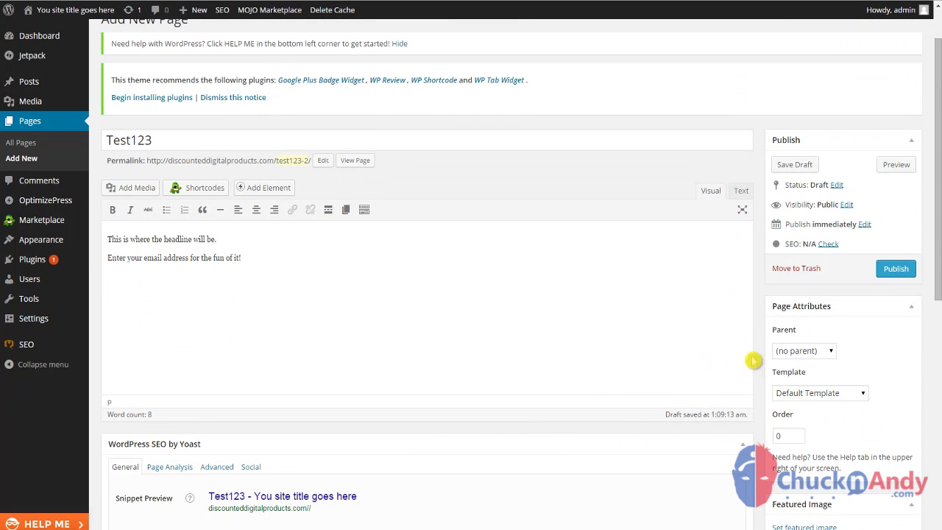
left_click(896, 269)
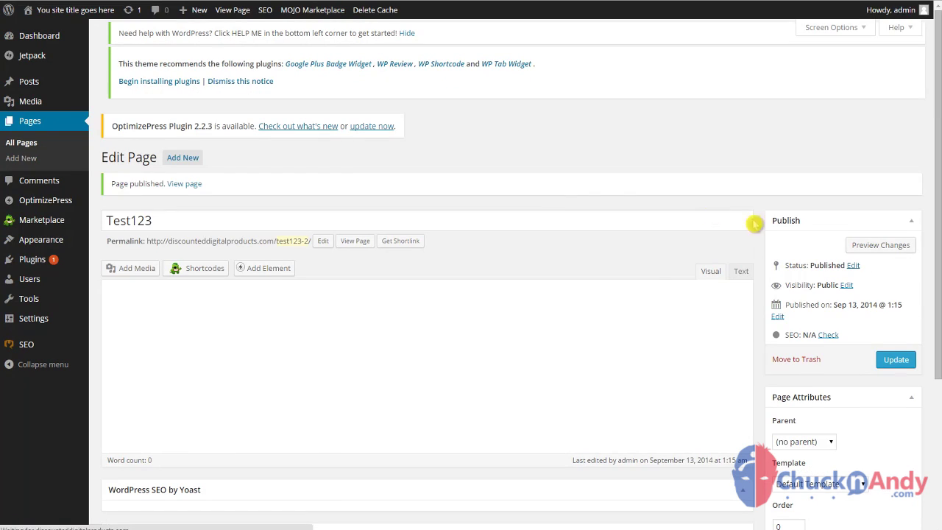
left_click(185, 184)
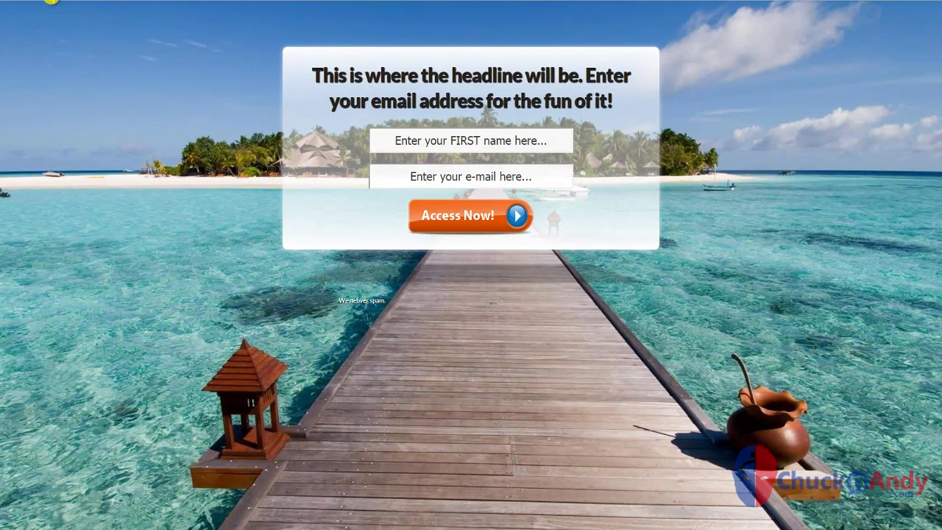
left_click(49, 0)
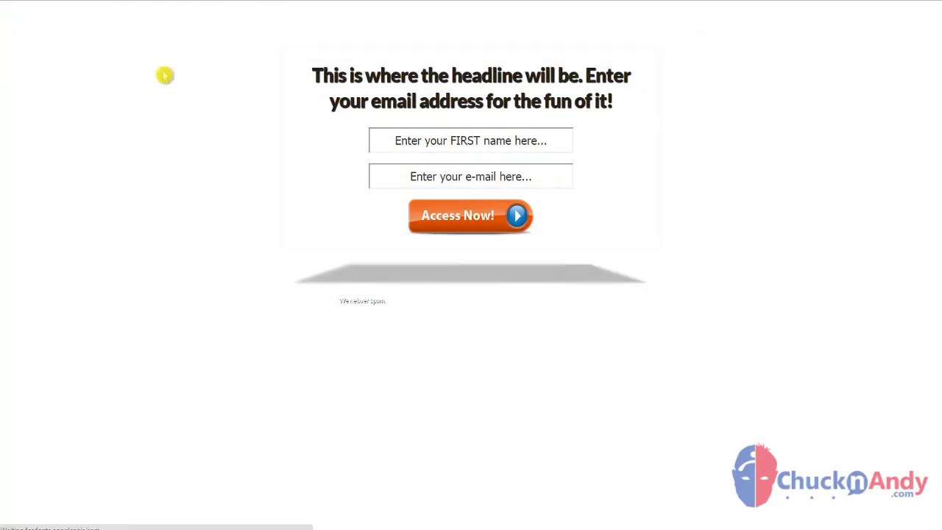